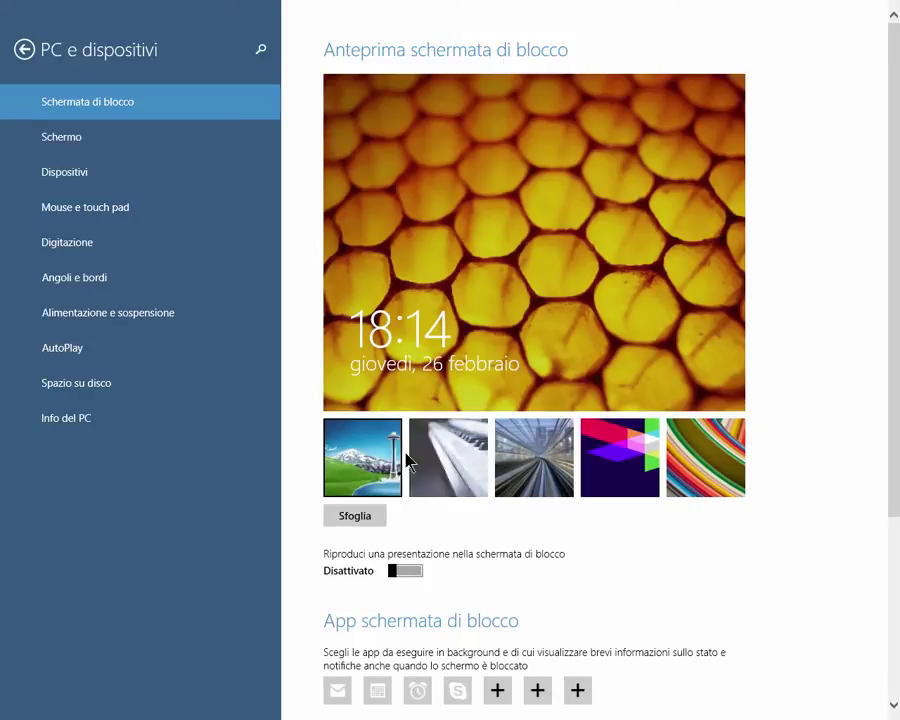
Set the Space Needle landscape as the lock screen image and turn on the lock screen slideshow.
click(384, 466)
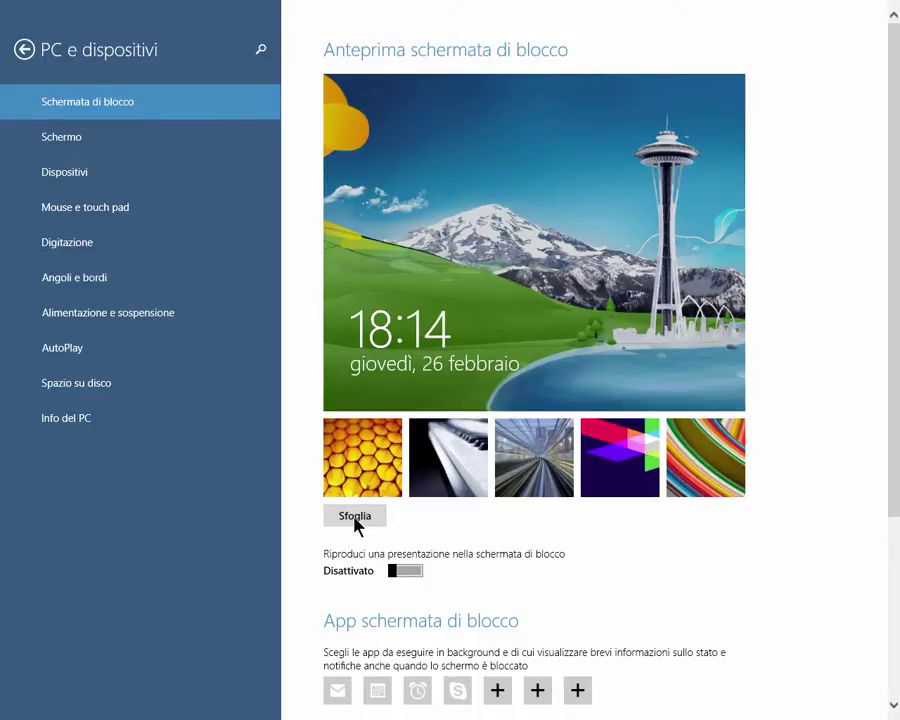
drag(391, 570, 422, 571)
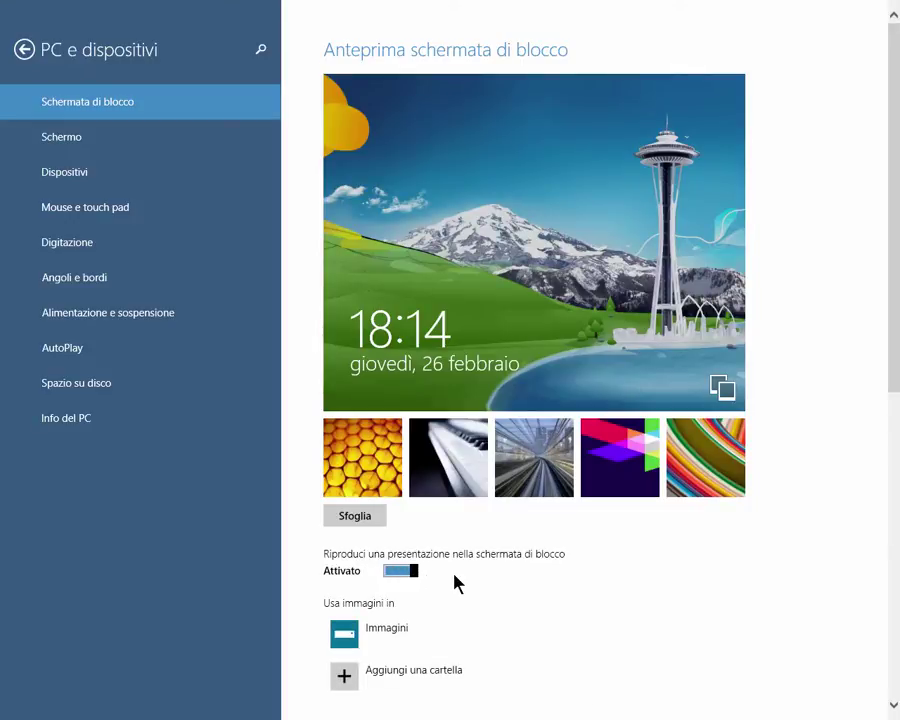
Review the slideshow's screen-off timeout choices and the apps that can be added to the lock screen, leaving the settings unchanged.
scroll(455, 583, down, 3)
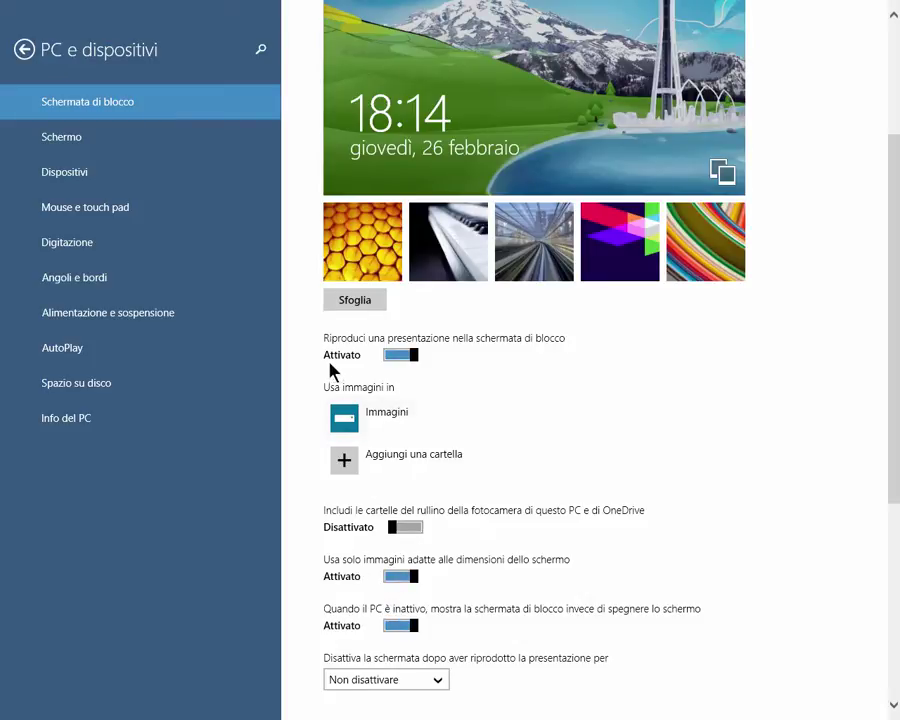
scroll(474, 418, down, 5)
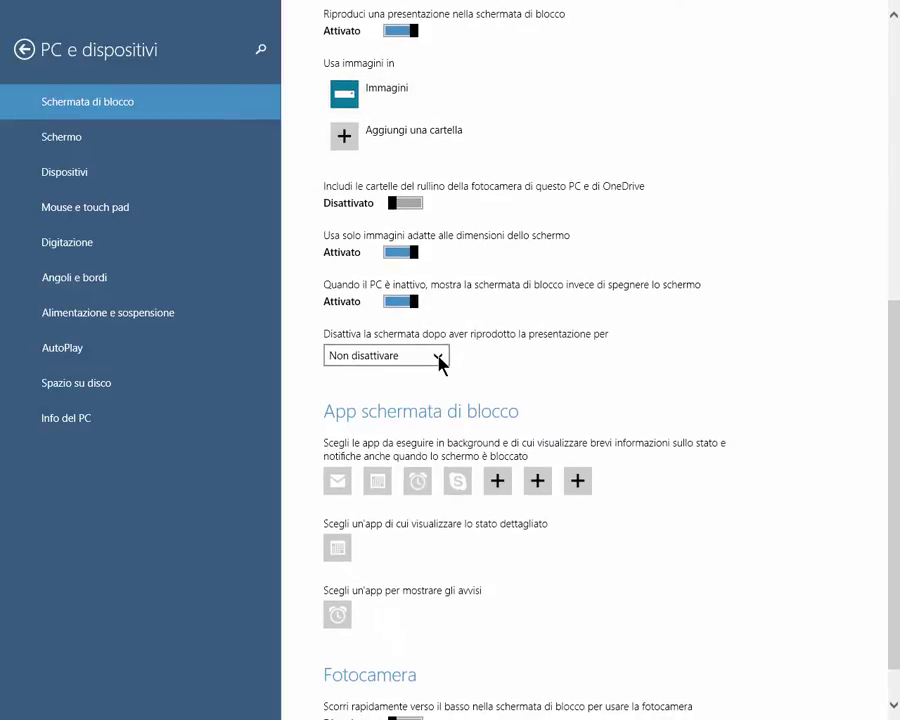
click(440, 360)
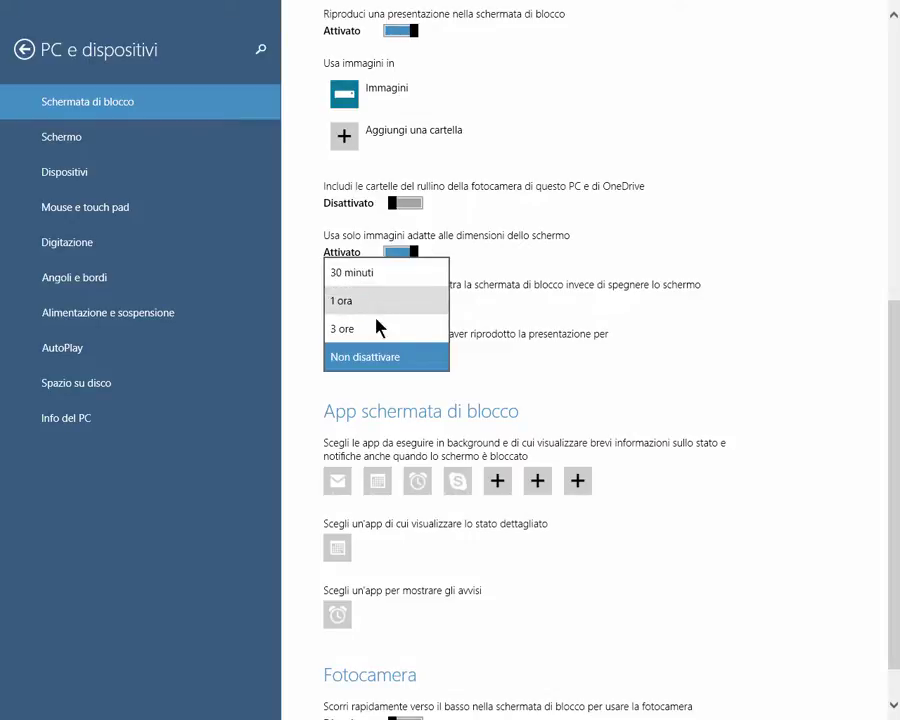
click(561, 384)
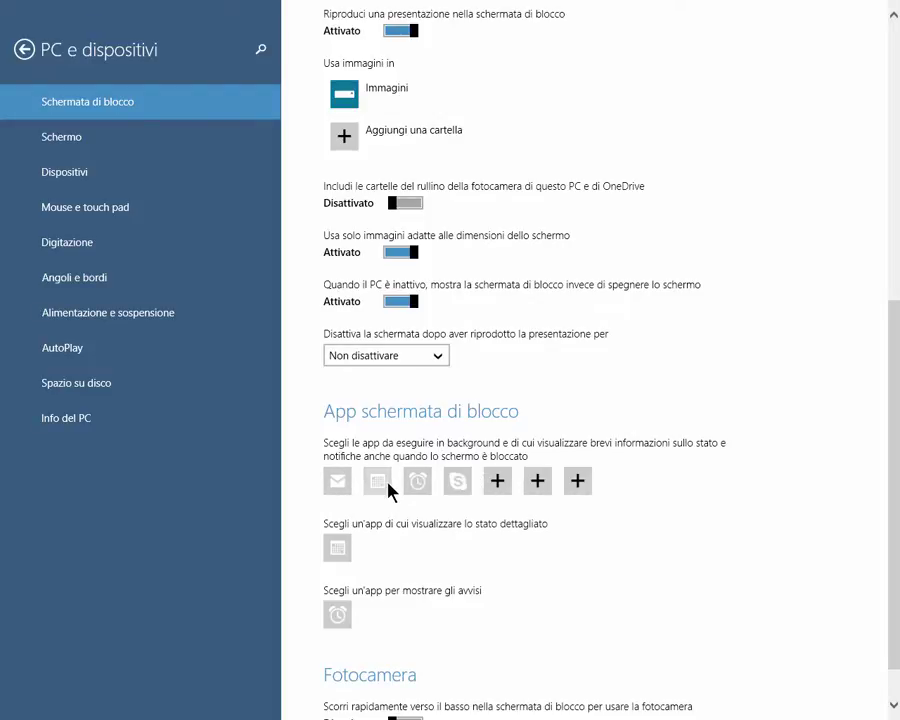
click(497, 482)
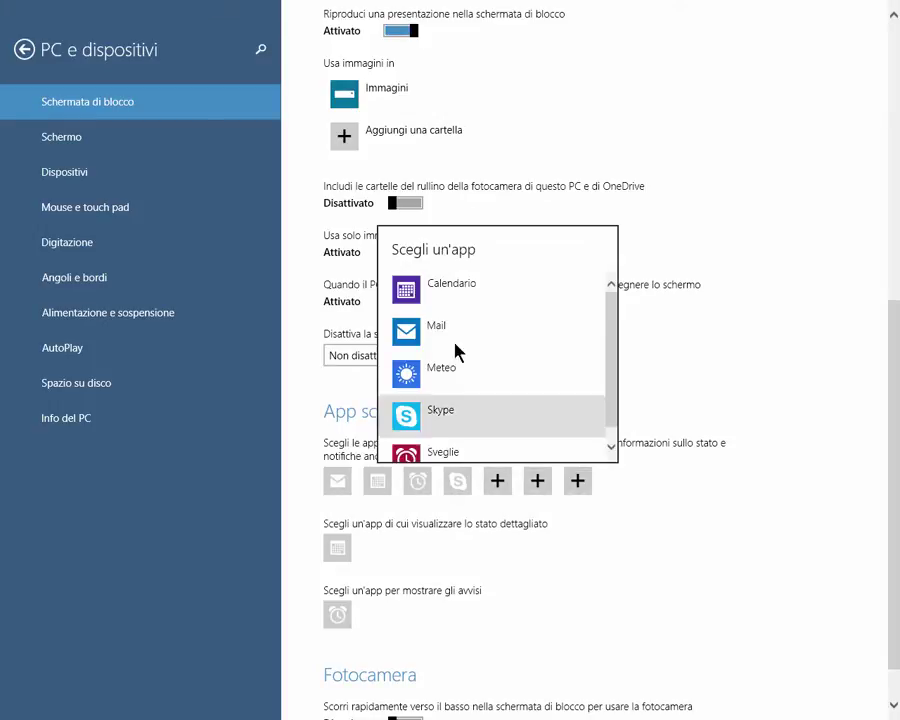
click(612, 537)
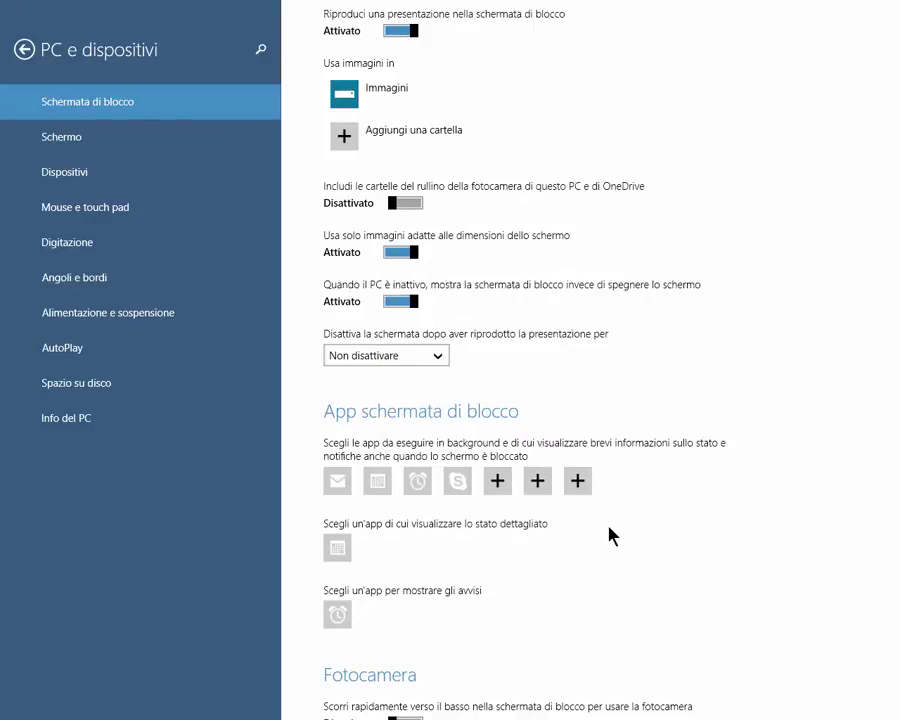
Open the Schermo settings and examine the resolution slider and the available orientation options.
click(50, 143)
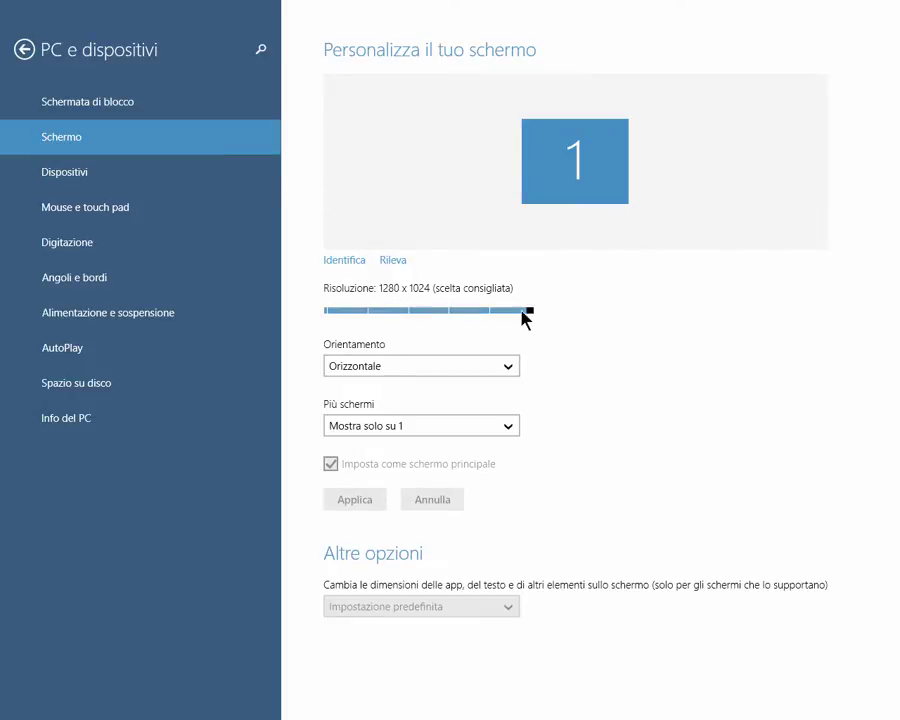
mouse_move(529, 311)
mouse_move(529, 311)
mouse_down()
mouse_move(428, 313)
mouse_move(540, 322)
mouse_up()
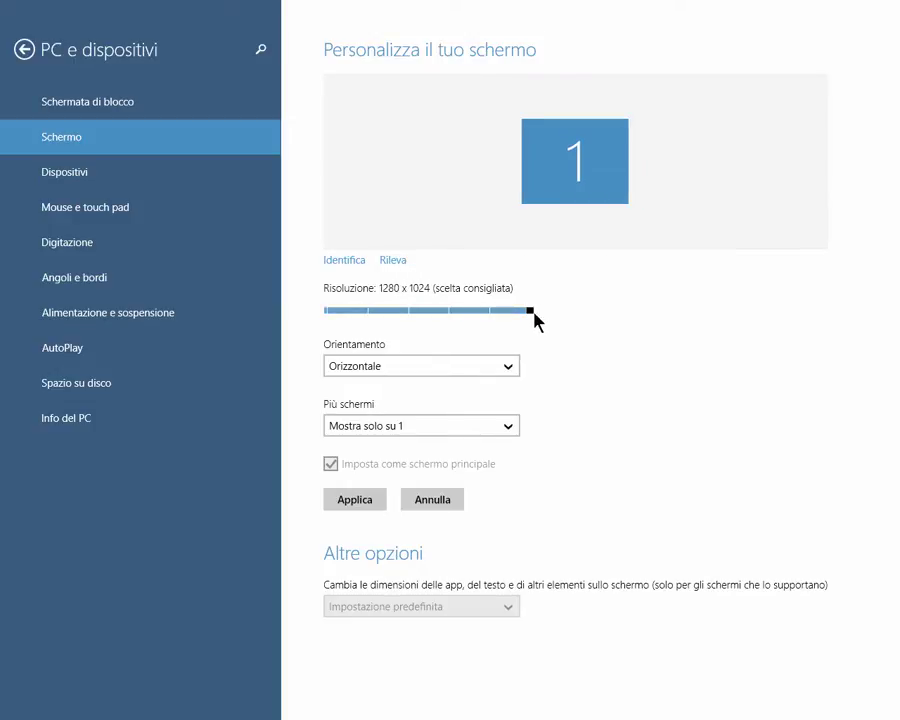
click(515, 374)
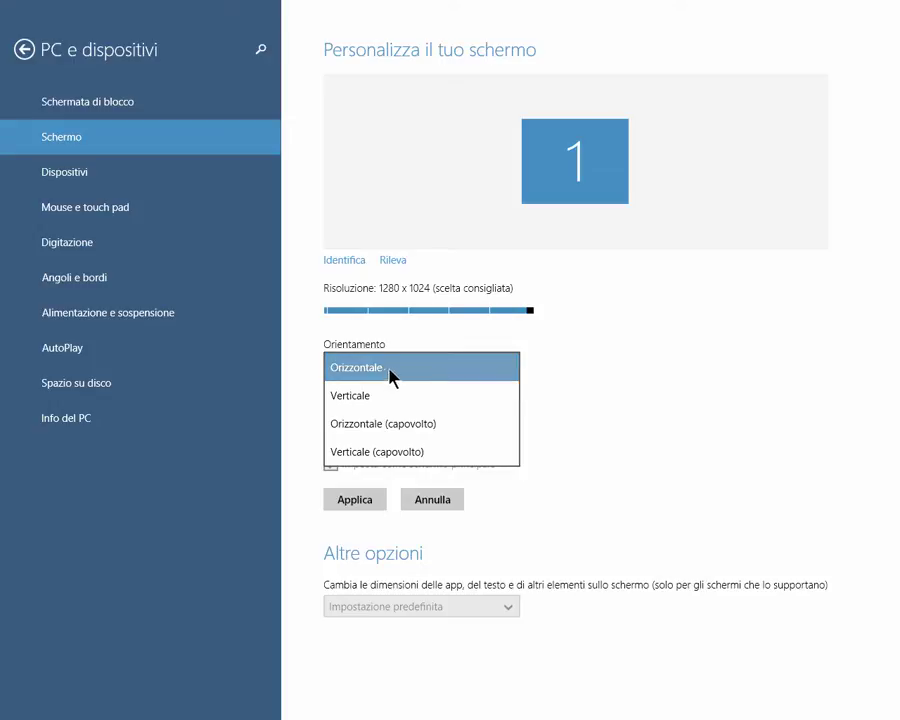
click(565, 427)
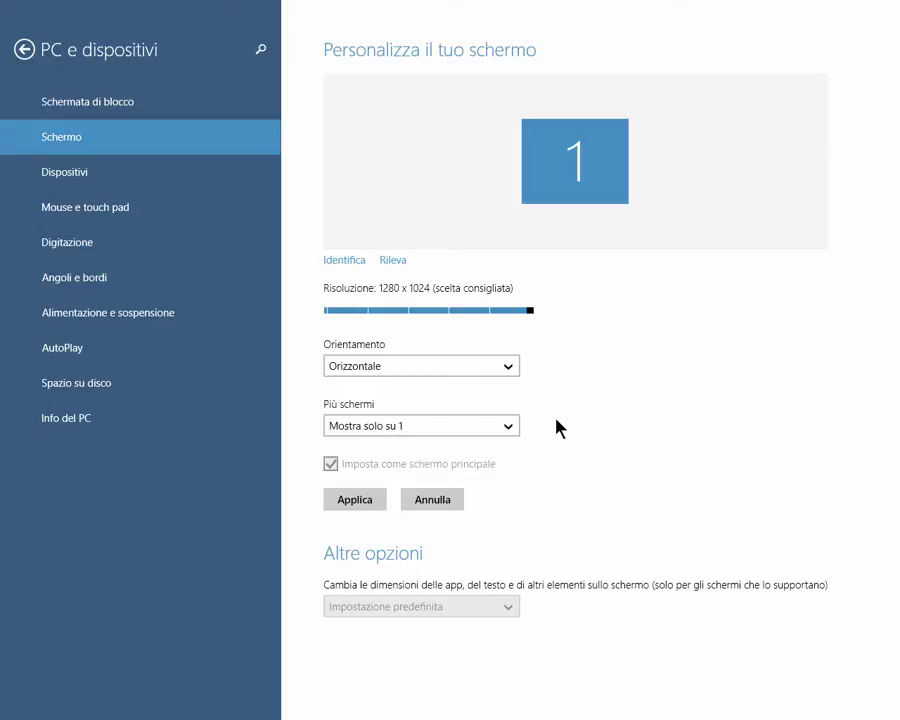
Open the Dispositivi settings and look through the printers and other connected devices.
click(55, 184)
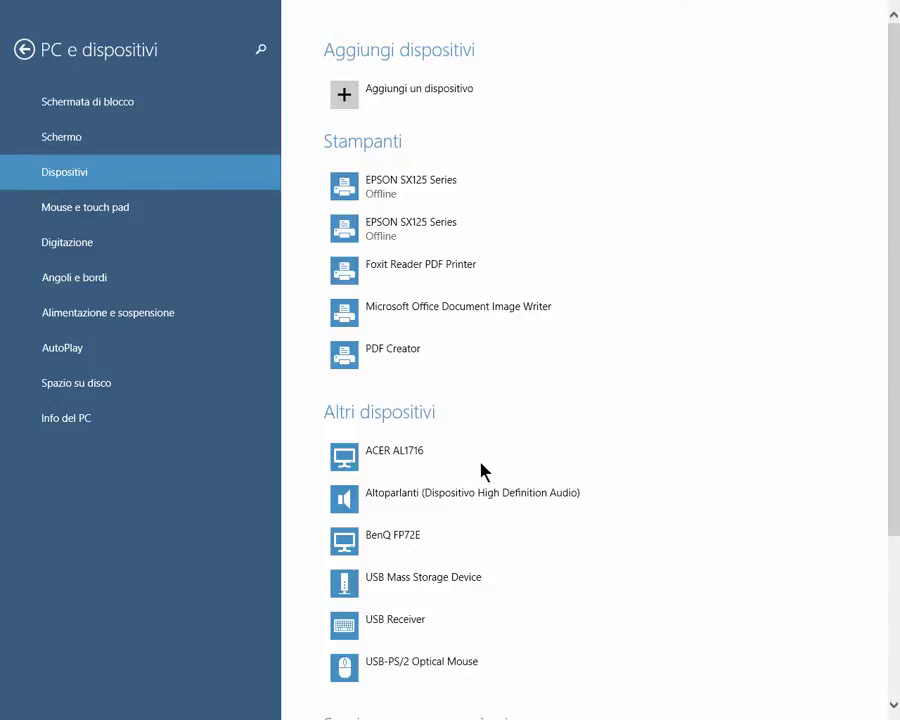
scroll(565, 488, down, 2)
scroll(565, 488, down, 1)
scroll(566, 486, up, 3)
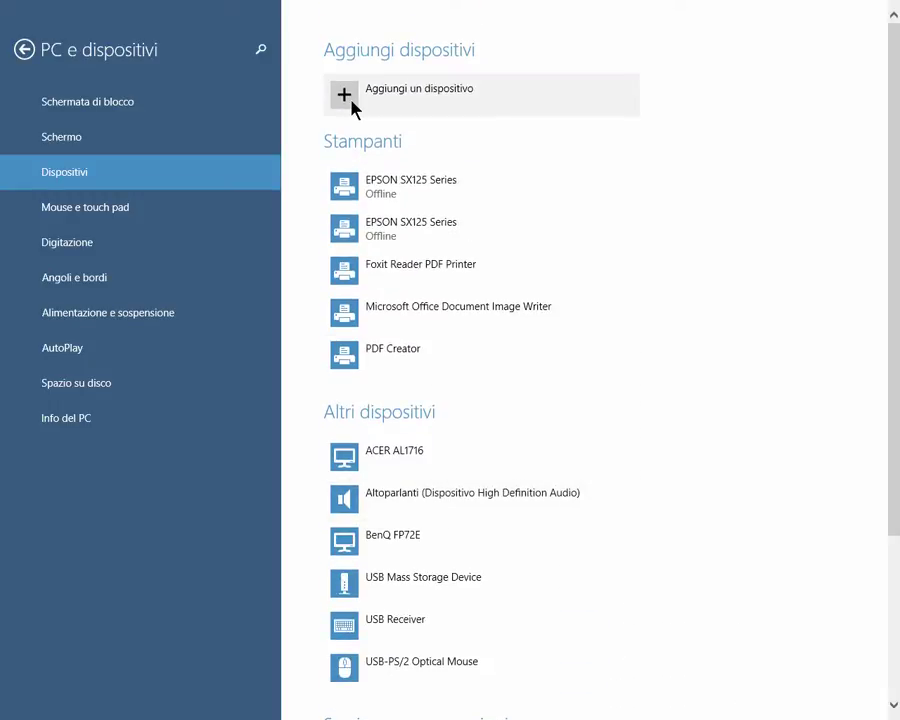
Open the Mouse e touch pad settings and examine the options for the primary button and wheel scrolling.
click(80, 212)
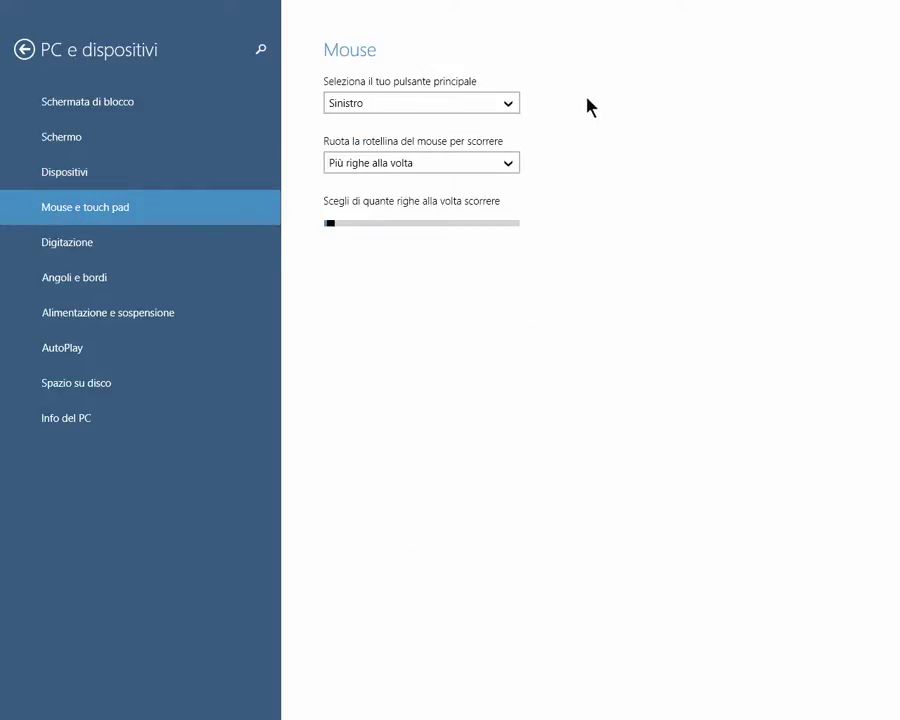
click(508, 107)
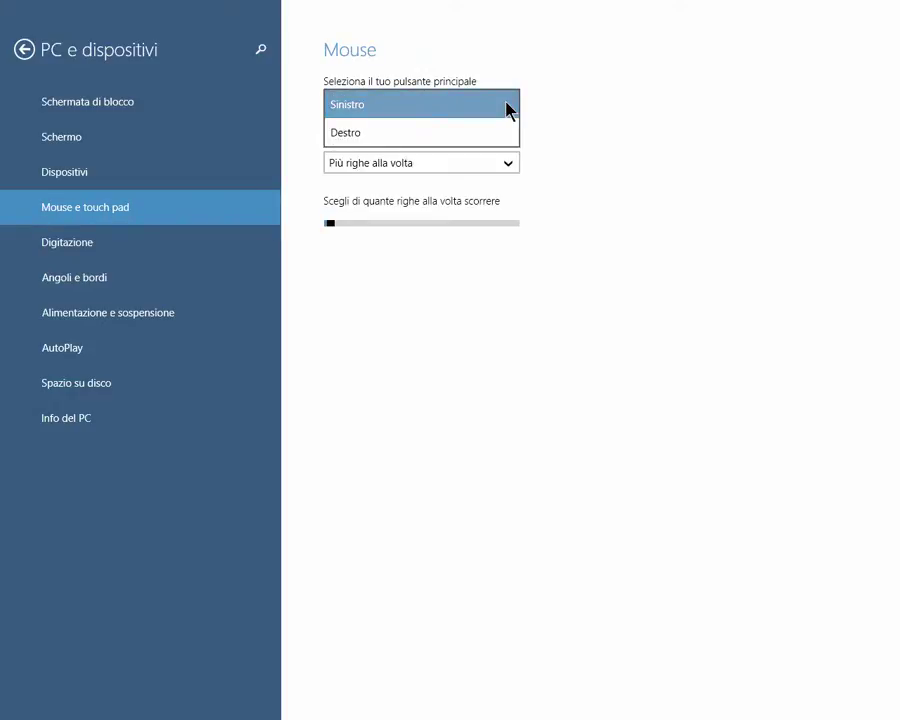
click(508, 106)
click(510, 165)
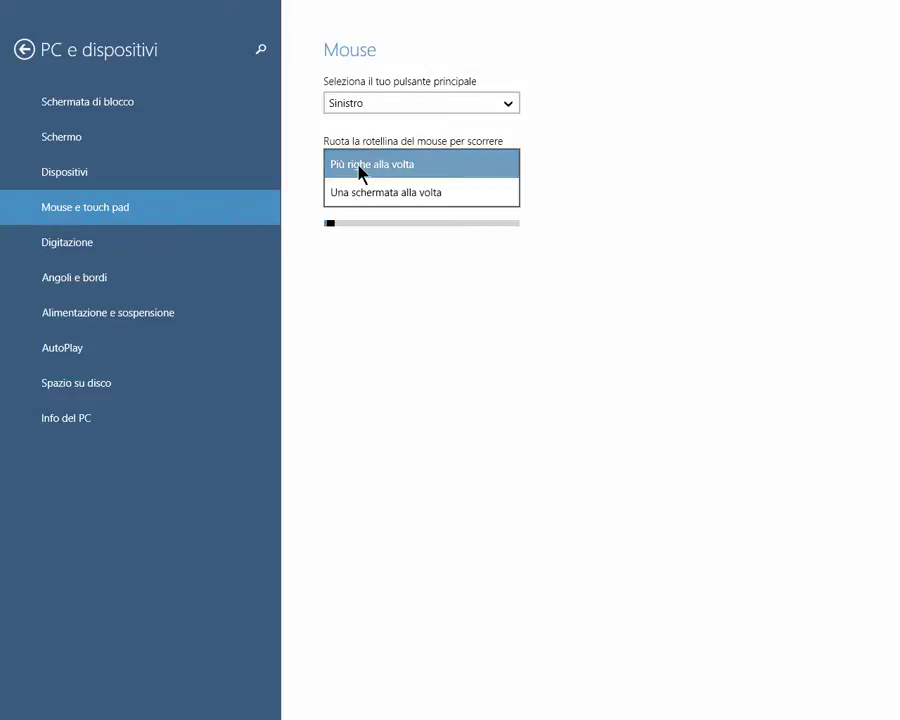
click(335, 235)
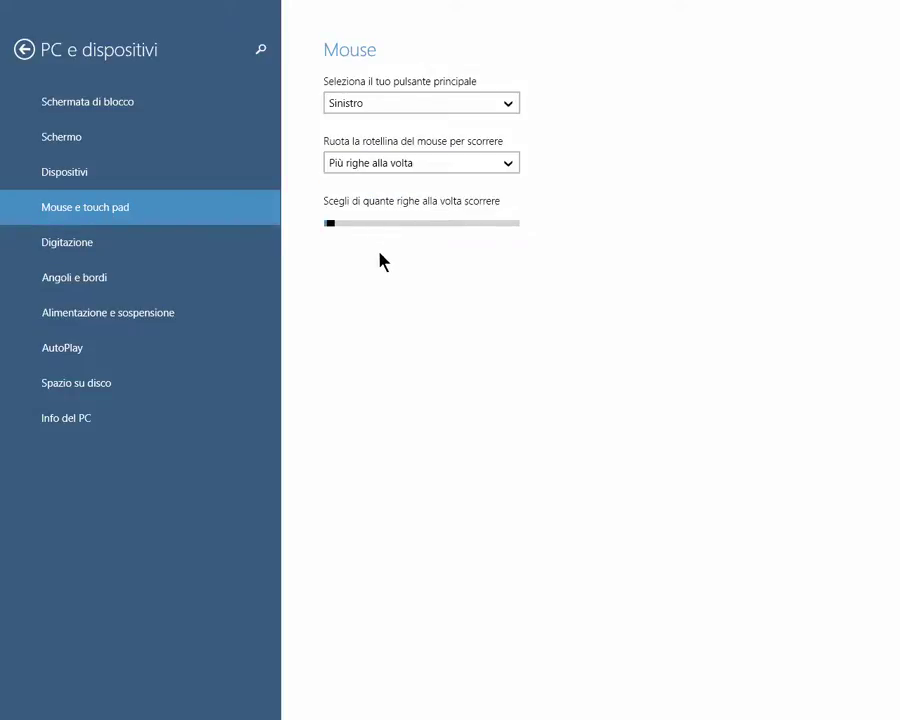
Increase the number of lines scrolled at a time and set wheel scrolling to "Una schermata alla volta".
drag(330, 228, 372, 227)
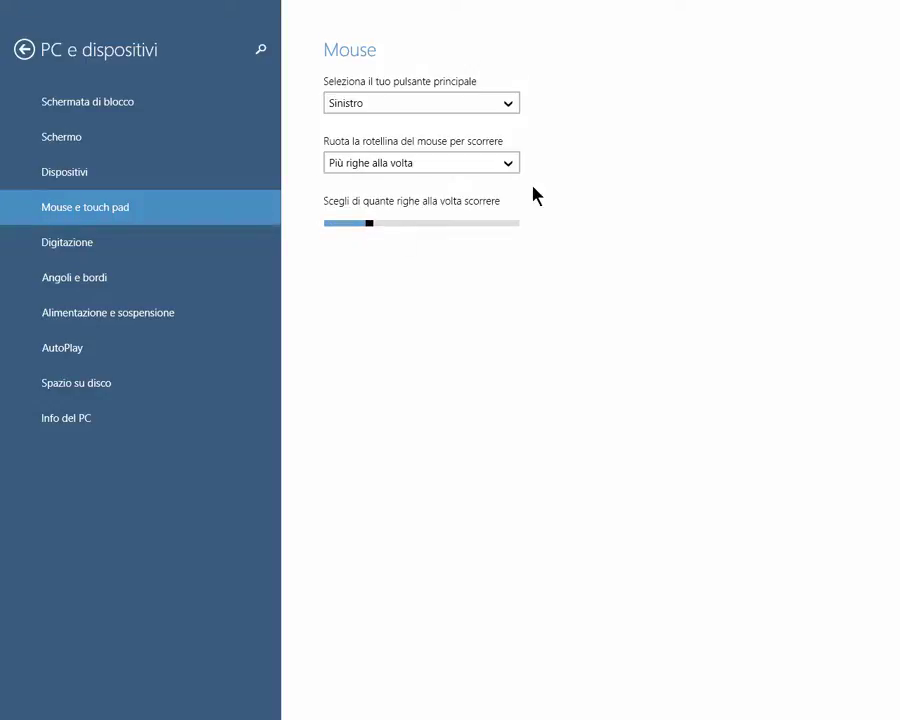
click(505, 168)
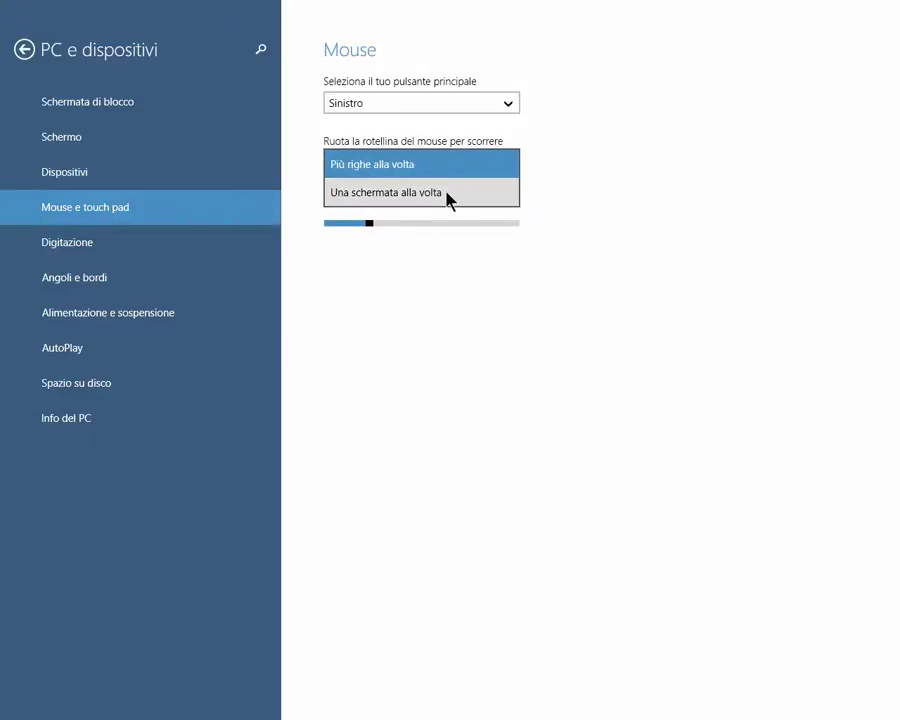
click(448, 195)
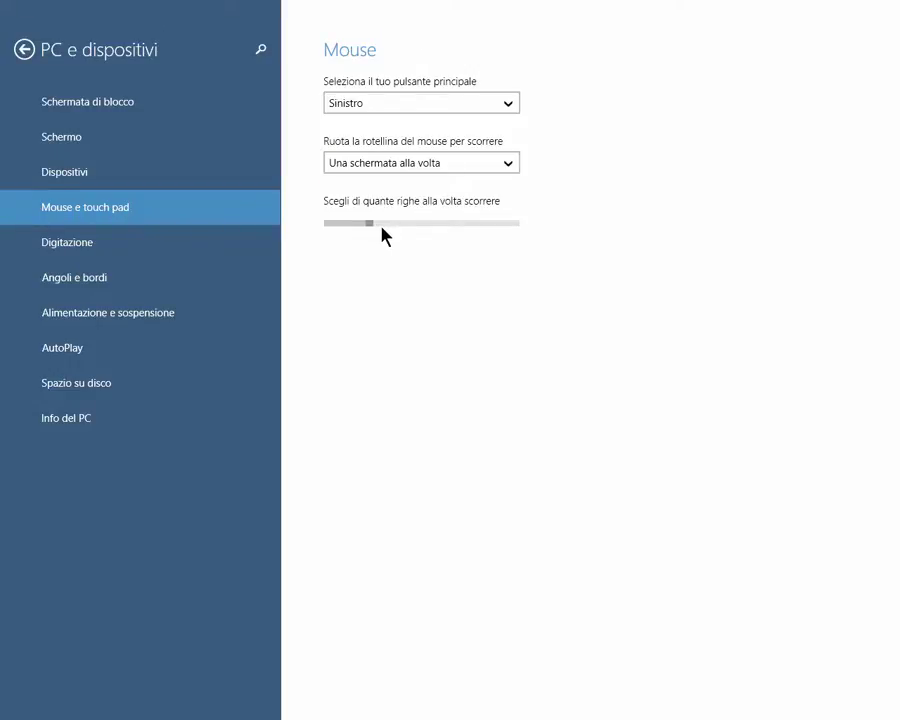
Set wheel scrolling back to "Più righe alla volta" and reduce the number of lines to near the minimum.
click(510, 168)
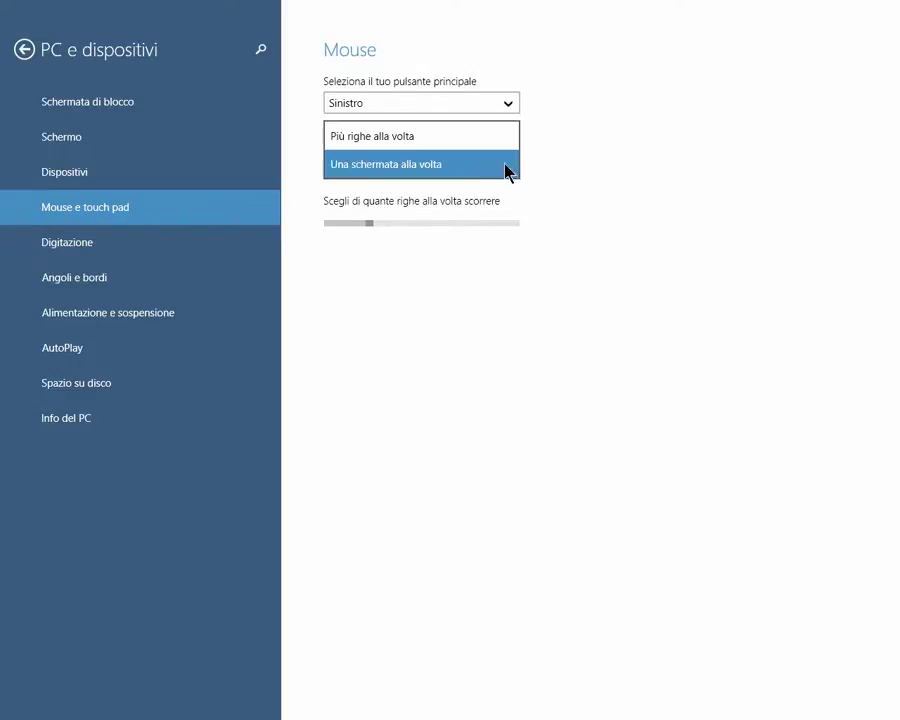
click(390, 136)
drag(372, 227, 333, 229)
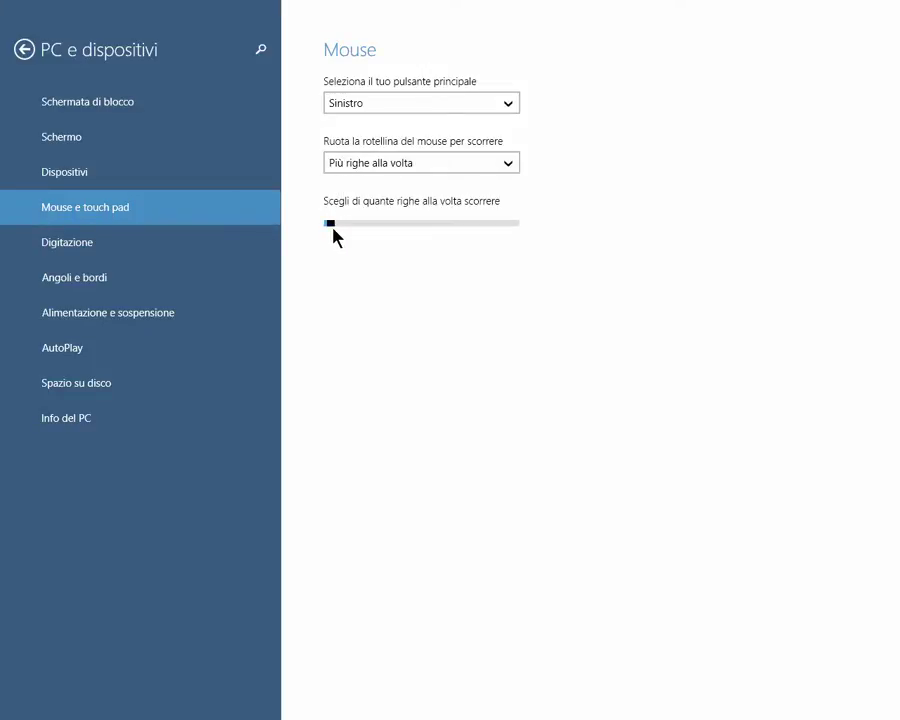
Open the Digitazione settings and review the automatic spelling correction option.
click(68, 247)
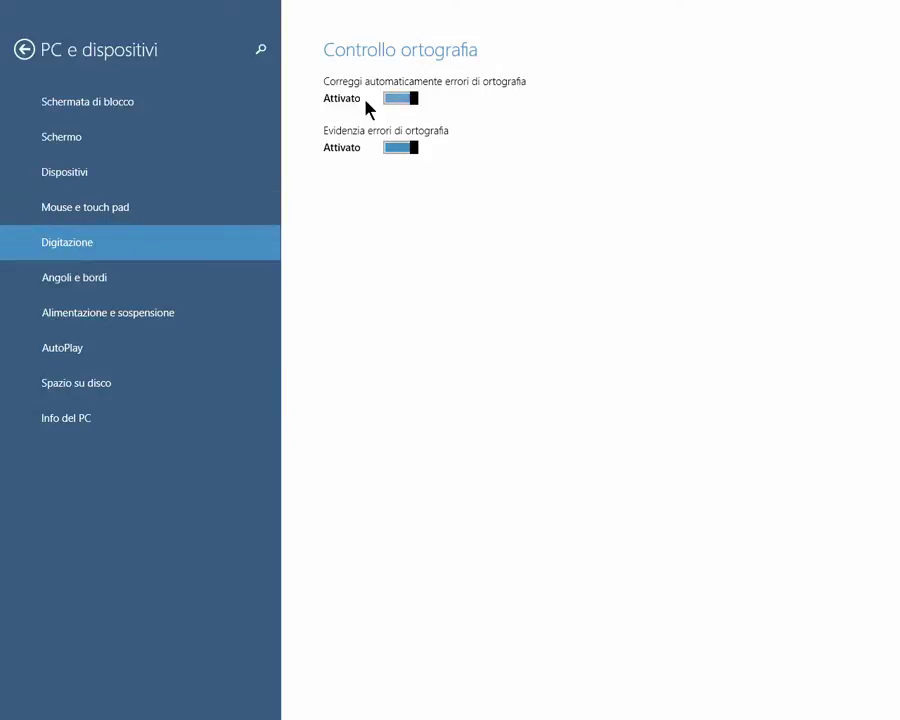
mouse_move(414, 98)
mouse_down()
mouse_move(378, 104)
mouse_move(414, 100)
mouse_up()
Open the Angoli e bordi settings, and go to the desktop to check the taskbar for the open PC settings app.
click(73, 287)
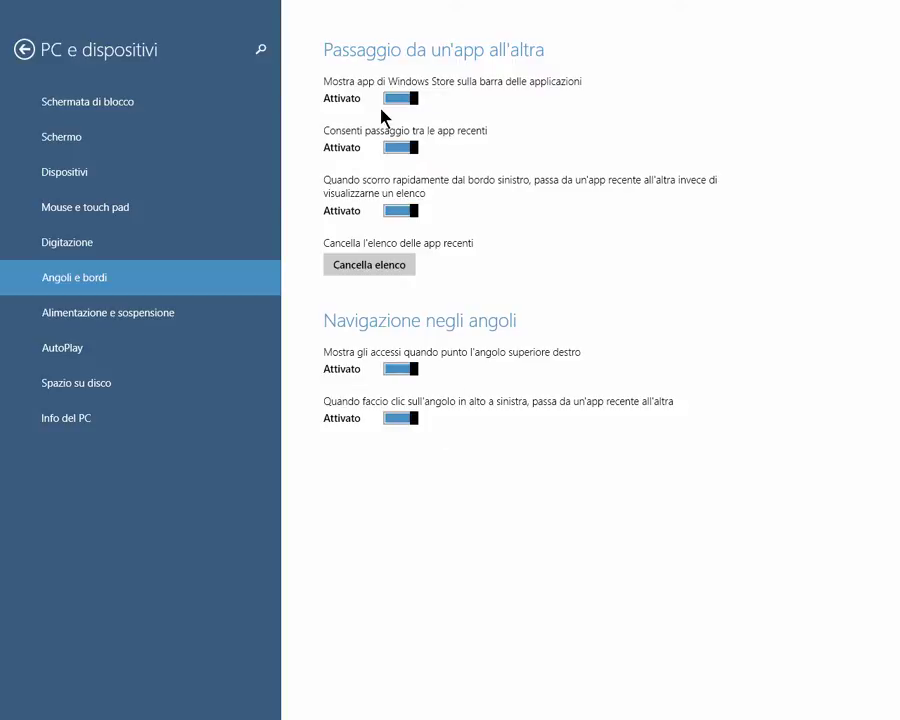
click(12, 708)
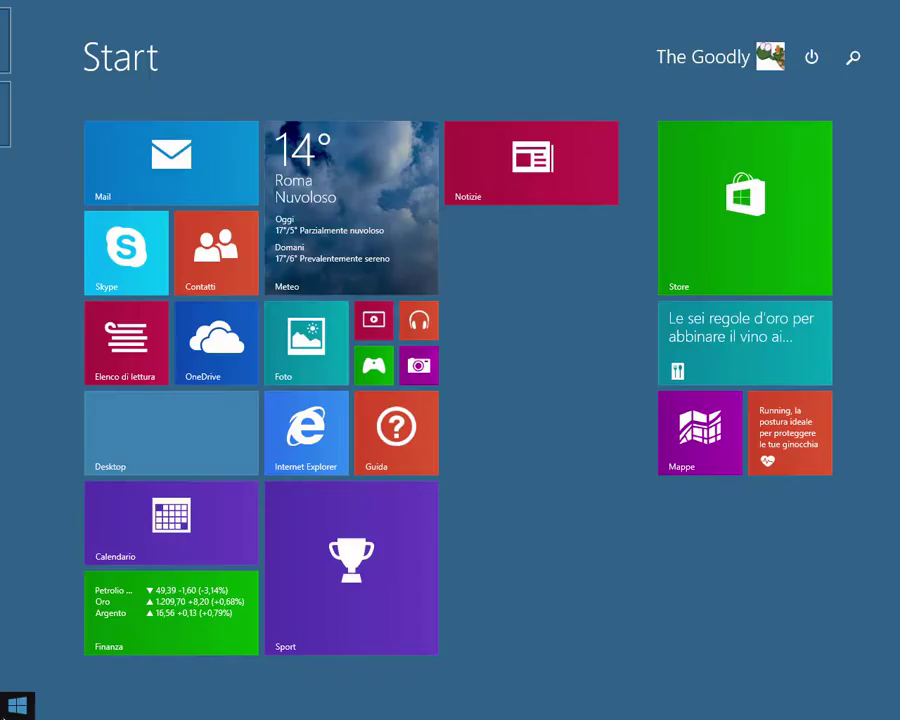
click(192, 470)
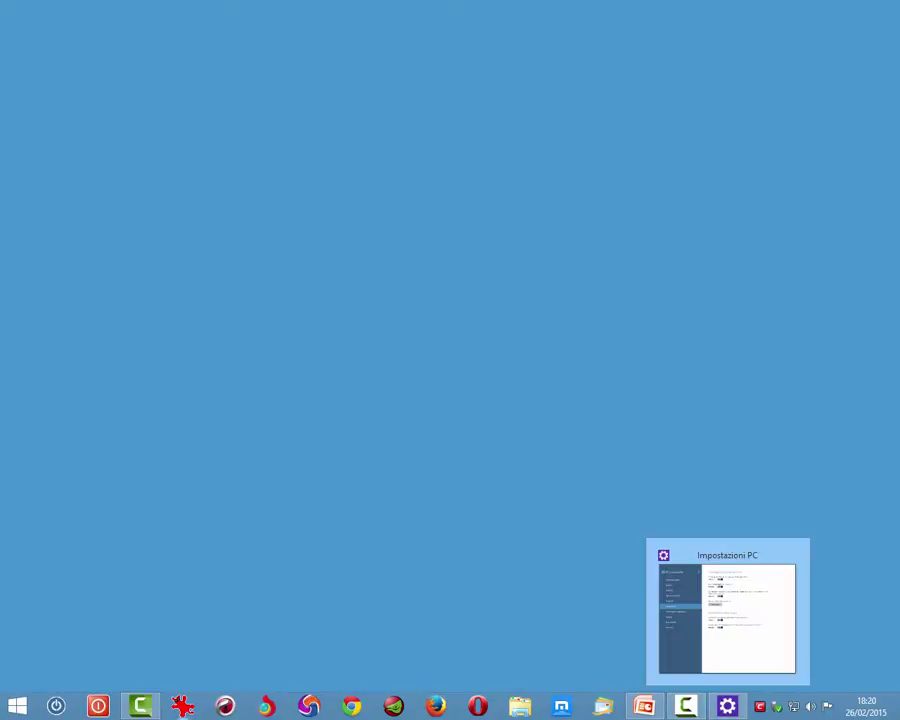
Return to PC settings, turn off showing Windows Store apps on the taskbar, and check the desktop taskbar.
mouse_move(2, 4)
click(30, 64)
click(400, 98)
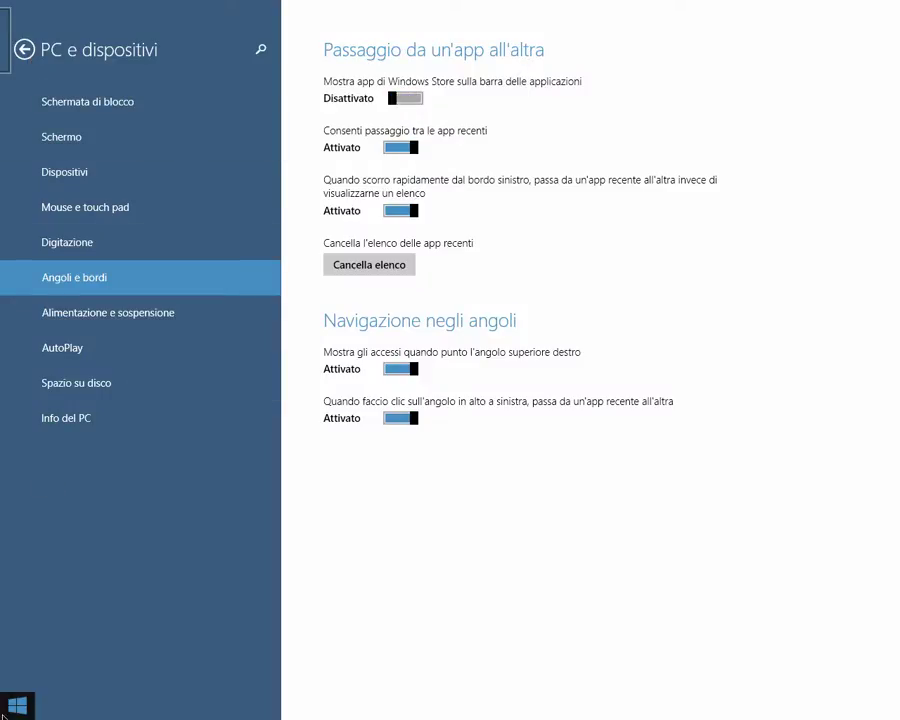
click(12, 708)
click(237, 416)
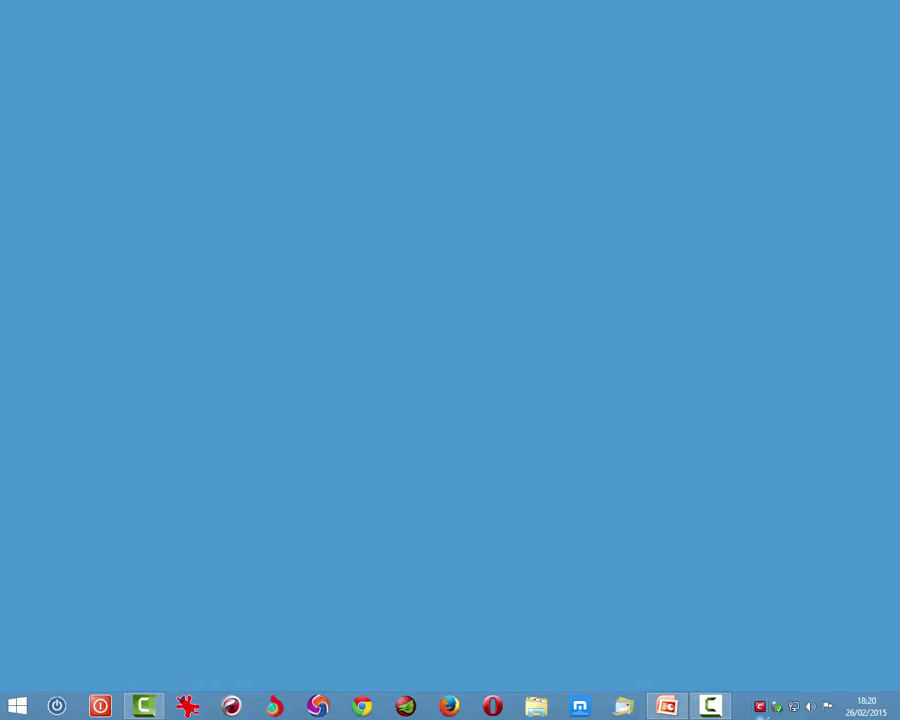
Switch back to PC settings from the Start screen and turn showing Windows Store apps on the taskbar back on.
click(10, 707)
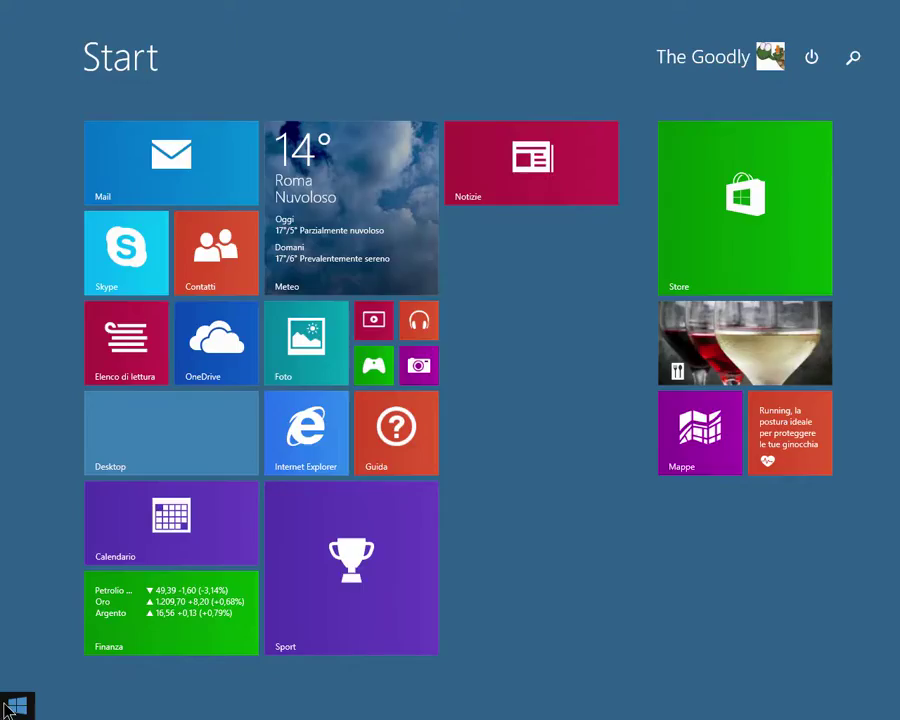
click(4, 4)
mouse_move(4, 92)
click(30, 77)
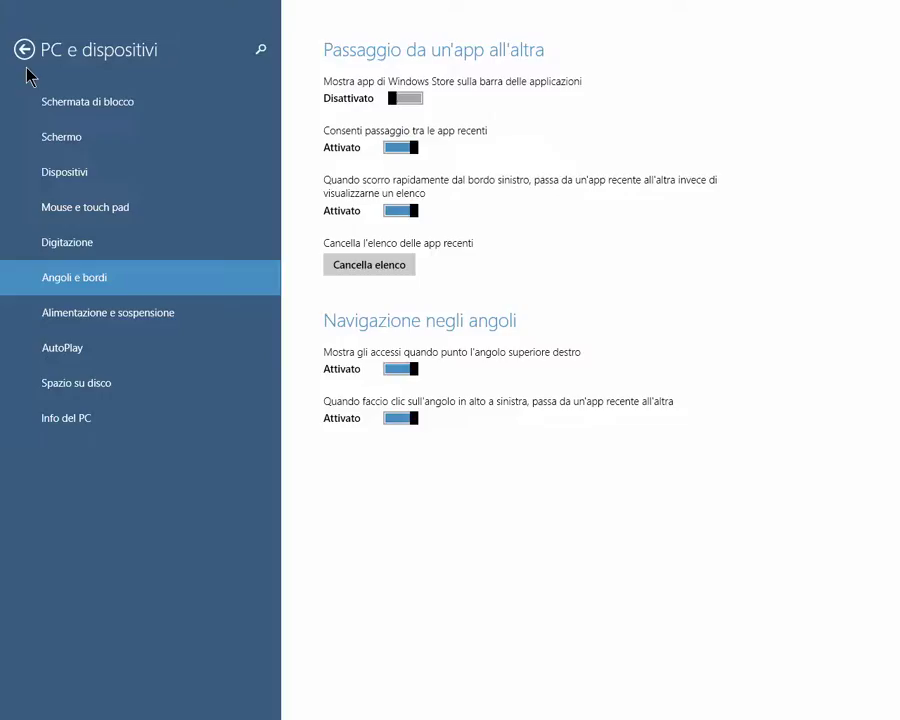
click(401, 104)
Turn off "Consenti passaggio tra le app recenti" and go to the Start screen to test the app-switching corner.
click(410, 148)
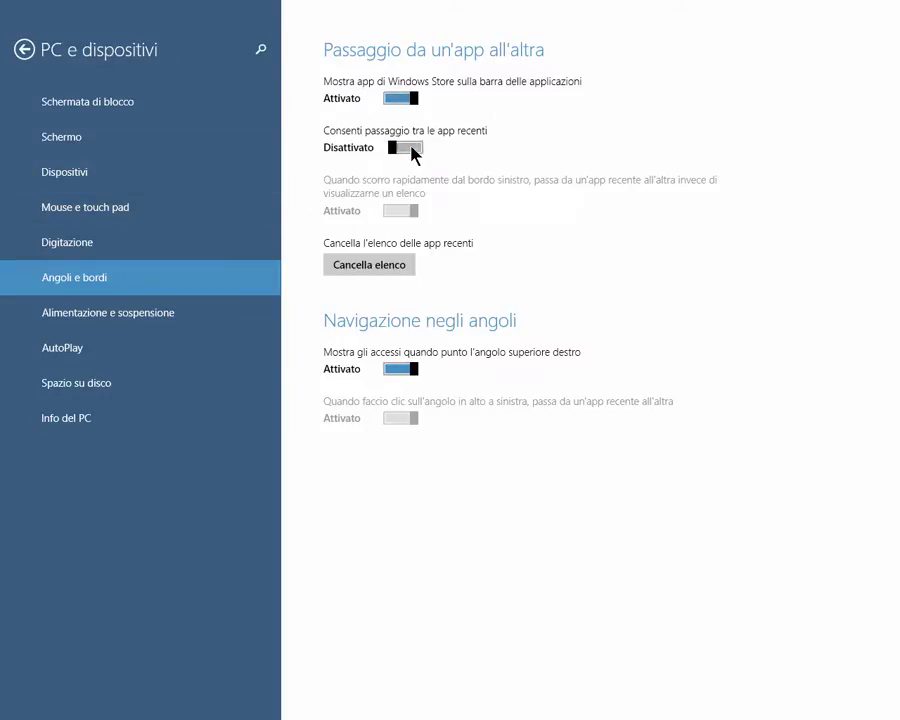
click(402, 150)
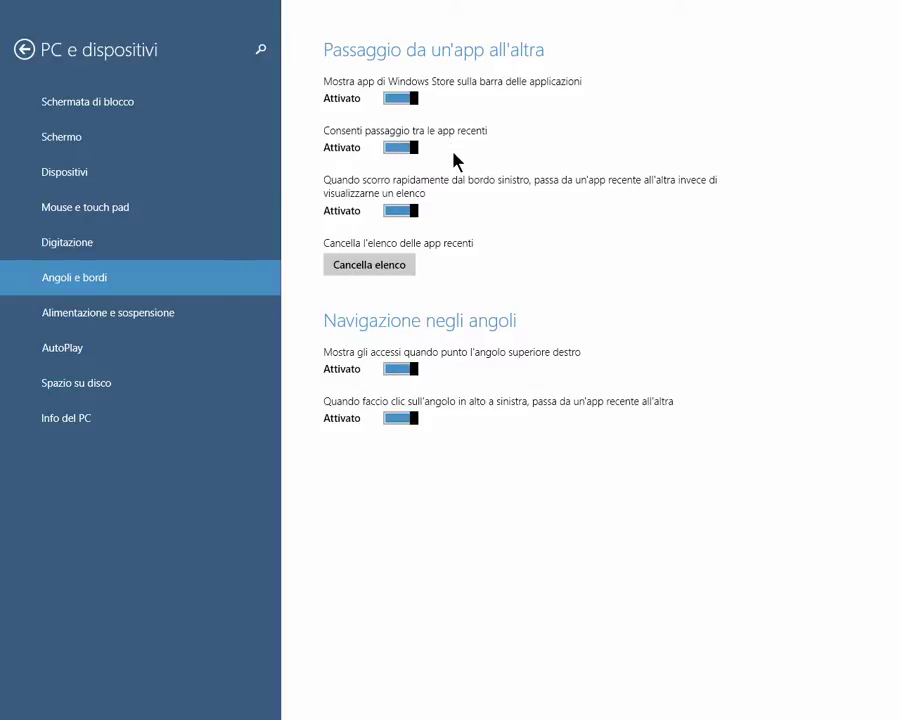
click(411, 152)
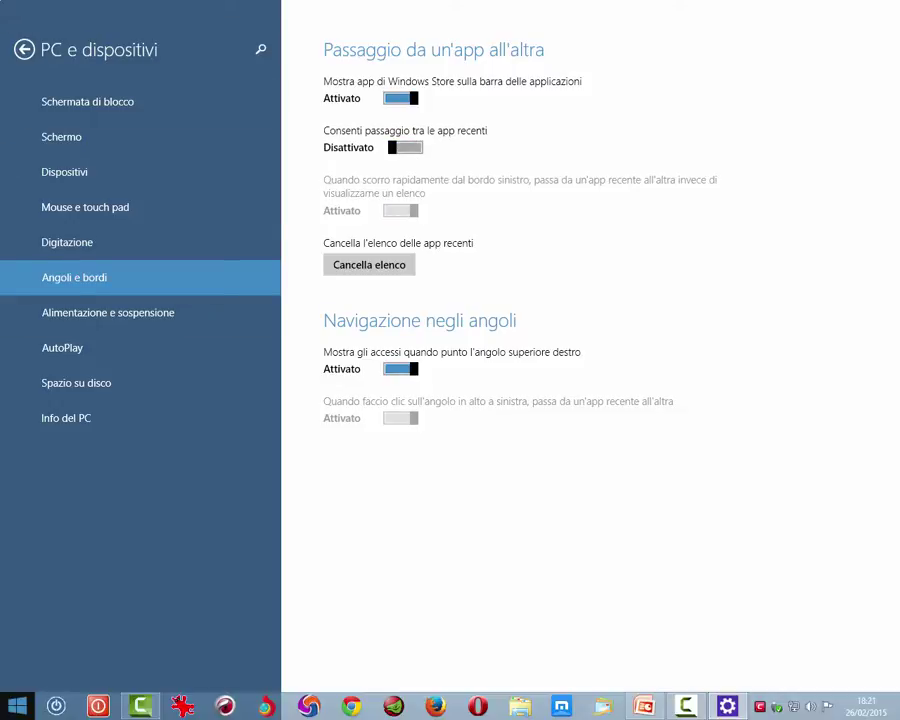
click(10, 708)
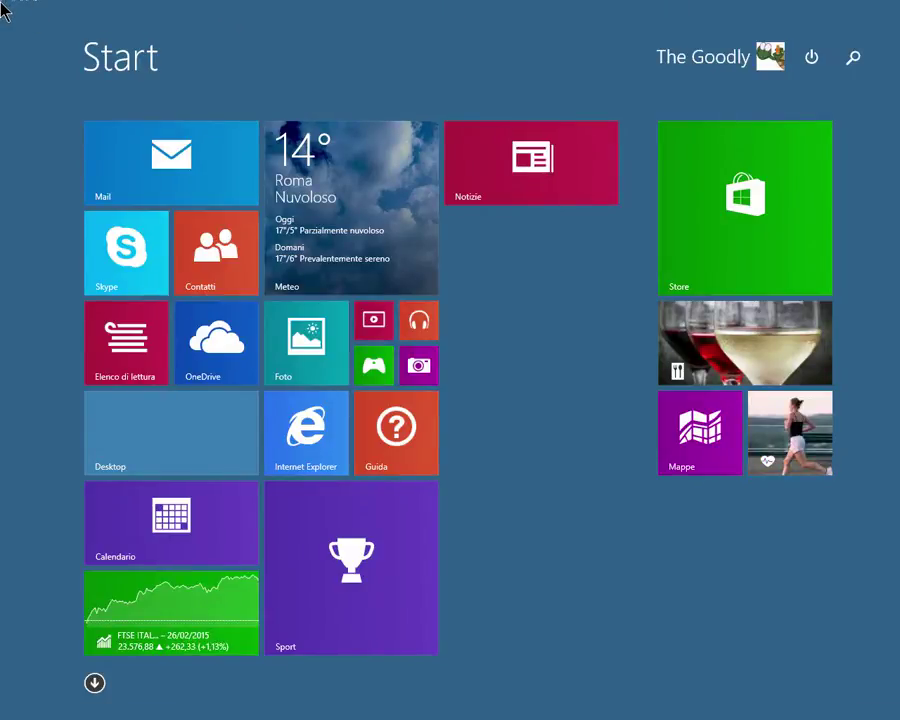
Return to PC settings from the Start screen and turn "Consenti passaggio tra le app recenti" back on.
mouse_move(8, 706)
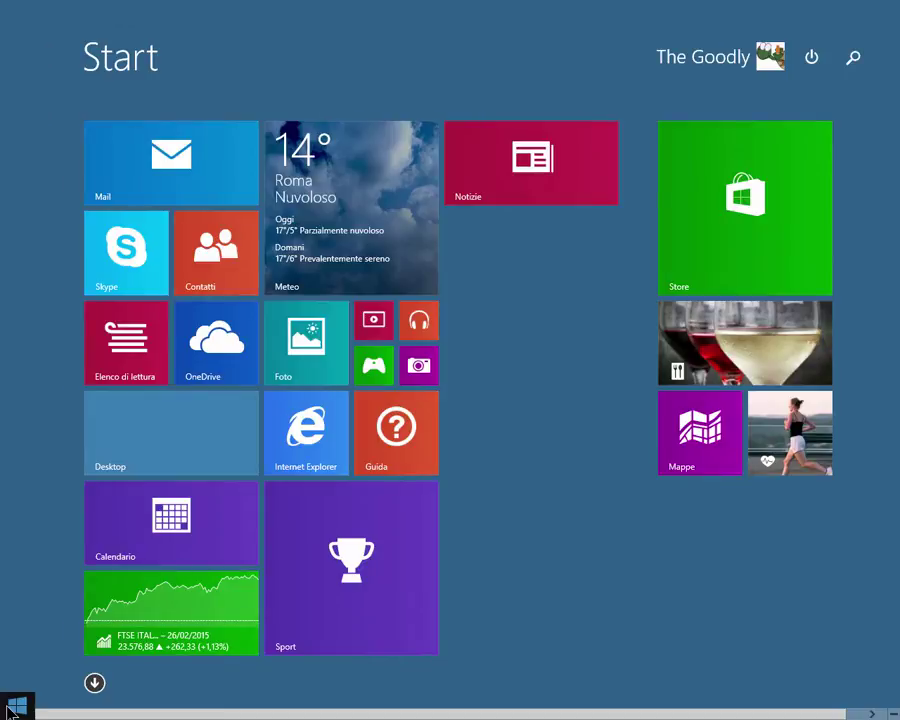
click(10, 706)
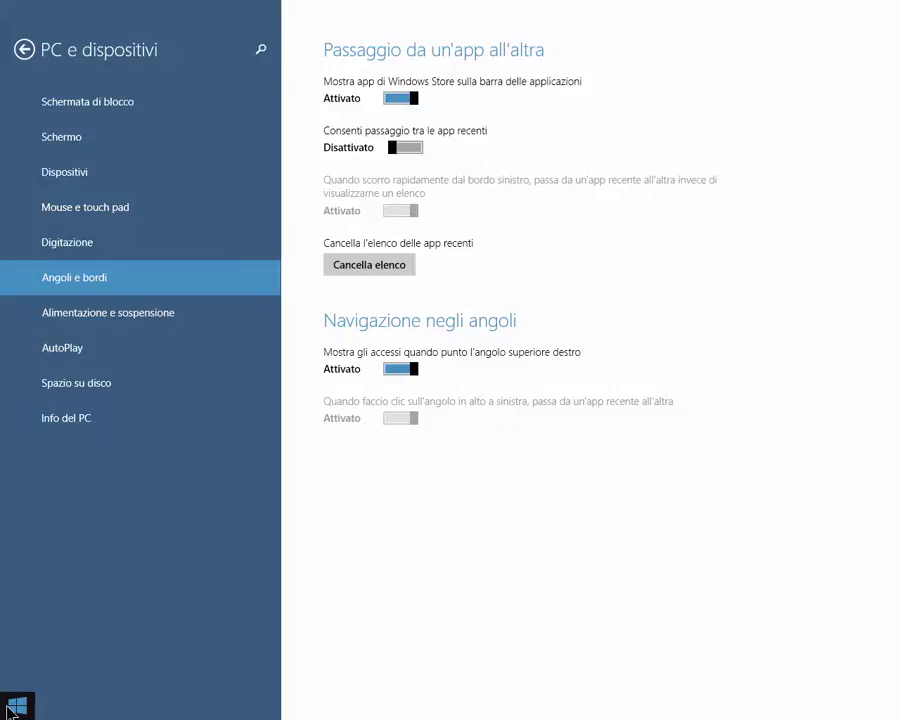
click(410, 147)
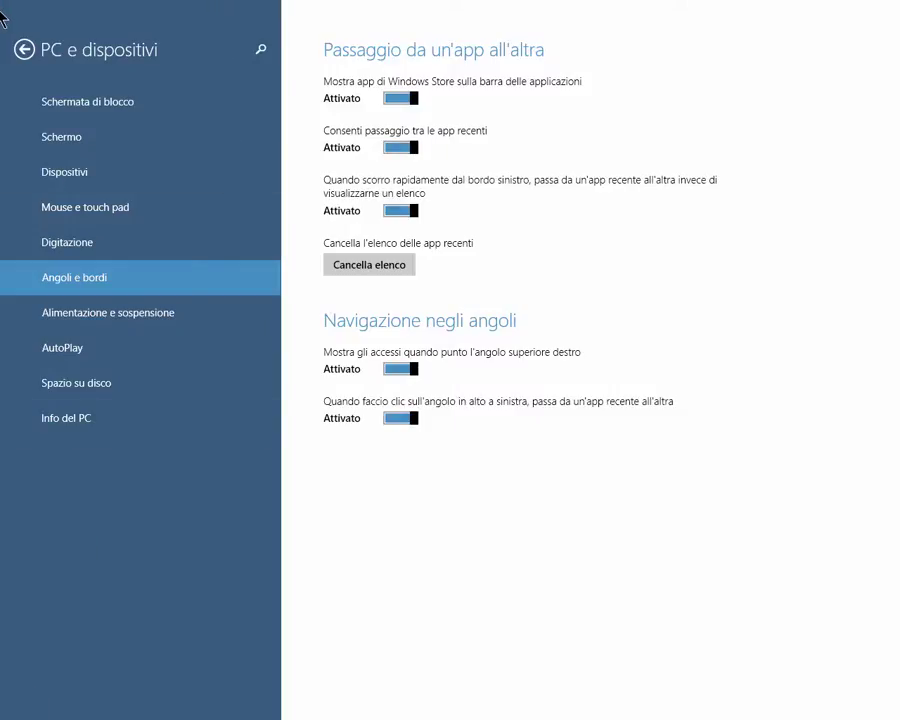
Go to the Start screen, reveal the recent apps list, and switch back to Impostazioni PC from it.
click(10, 706)
mouse_move(10, 20)
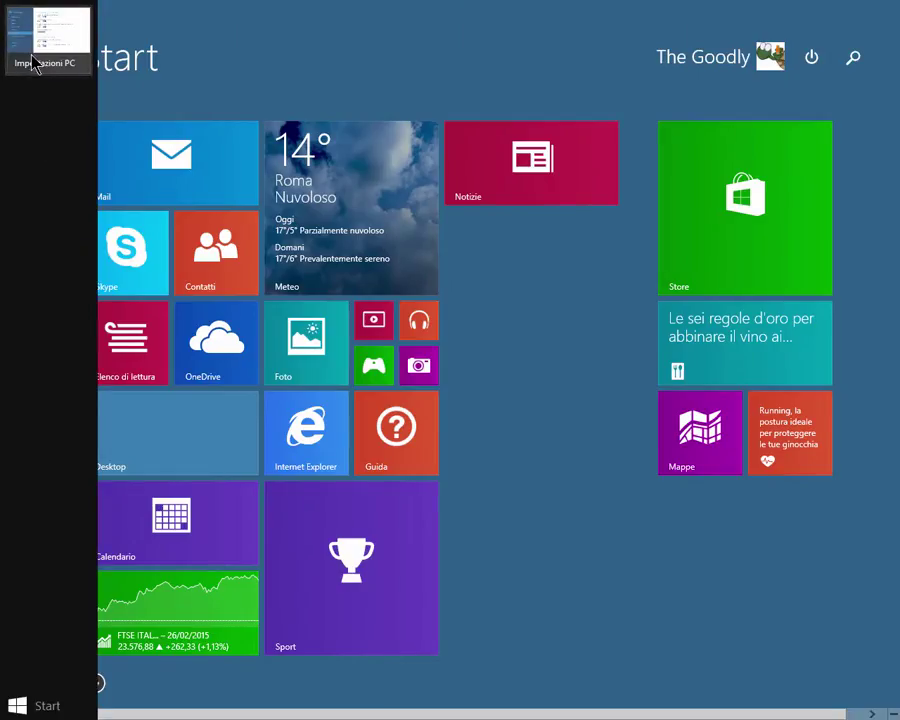
click(60, 32)
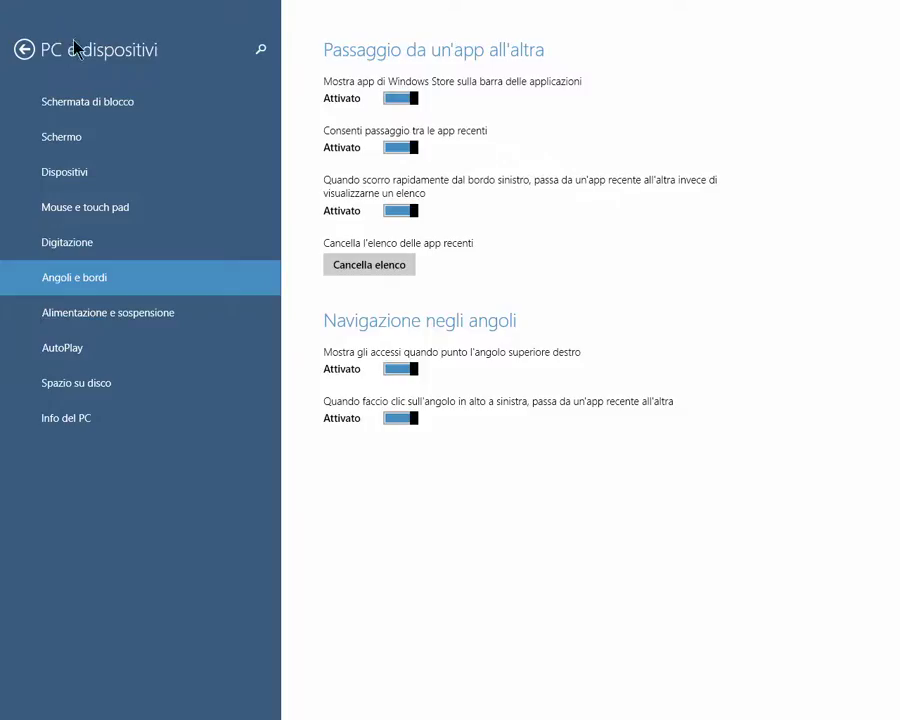
Clear the recent apps list and test the app-switching corner by cycling through the open apps back to Impostazioni PC.
click(366, 268)
click(4, 10)
click(4, 10)
click(5, 12)
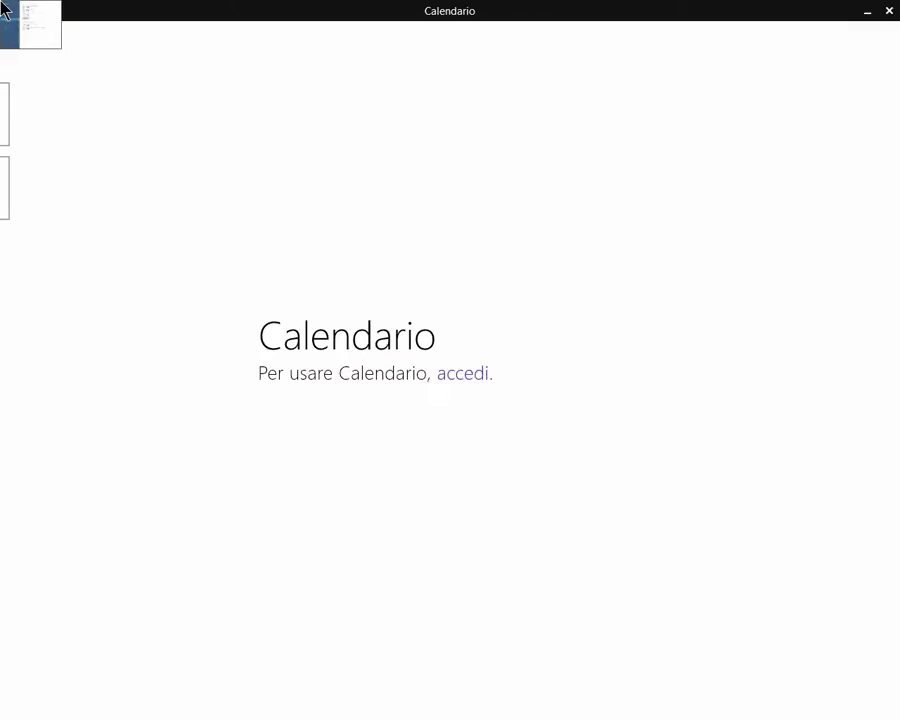
click(5, 12)
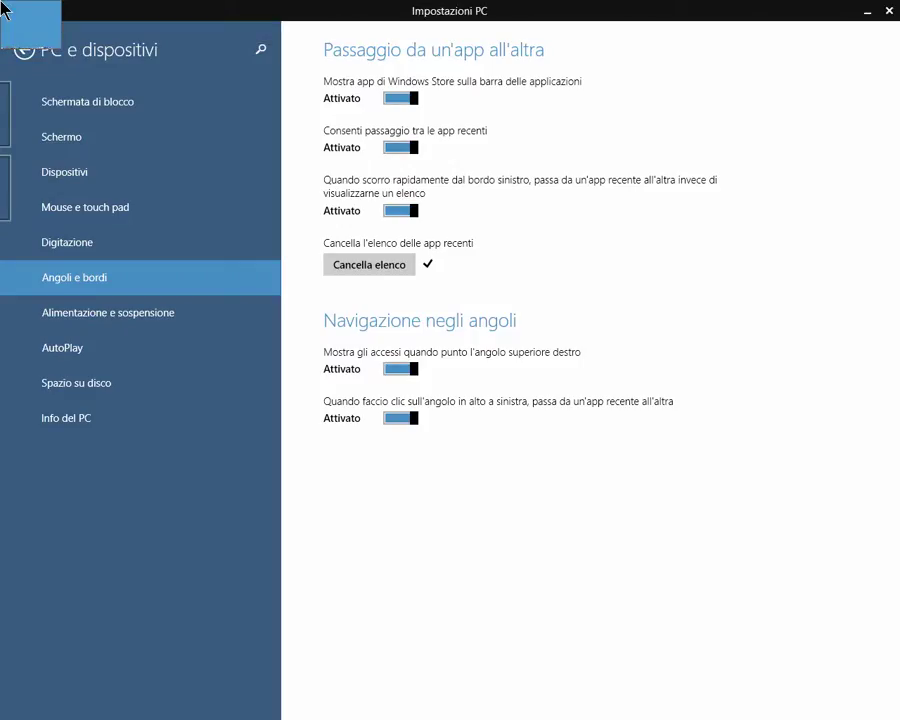
Turn "Quando faccio clic sull'angolo in alto a sinistra, passa da un'app recente all'altra" off and back on.
click(395, 420)
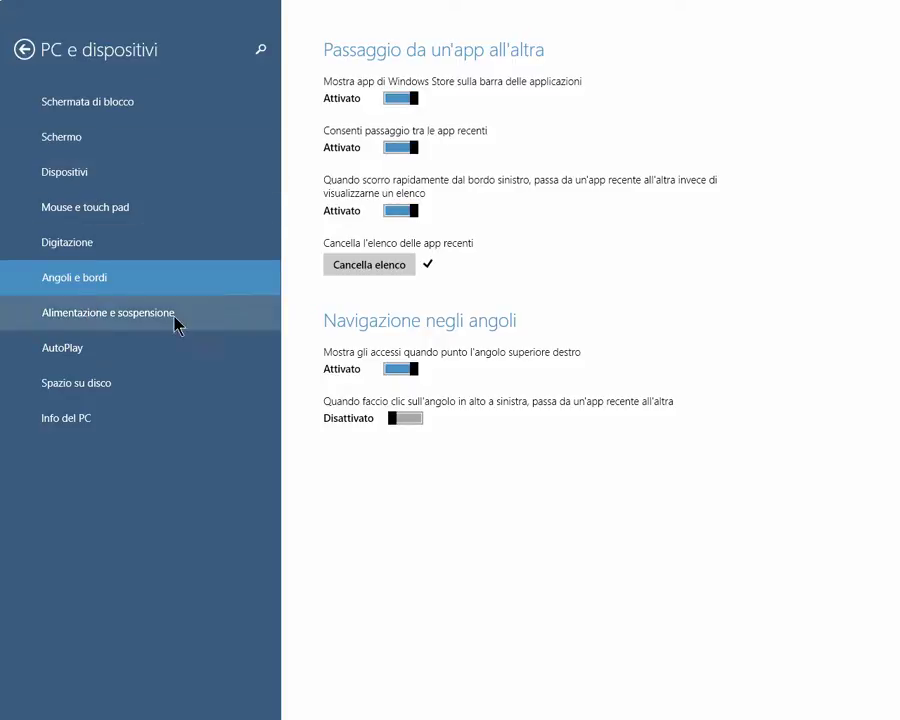
click(388, 419)
Open the Alimentazione e sospensione settings and examine the timeout choices for Schermo and Sospensione.
click(137, 317)
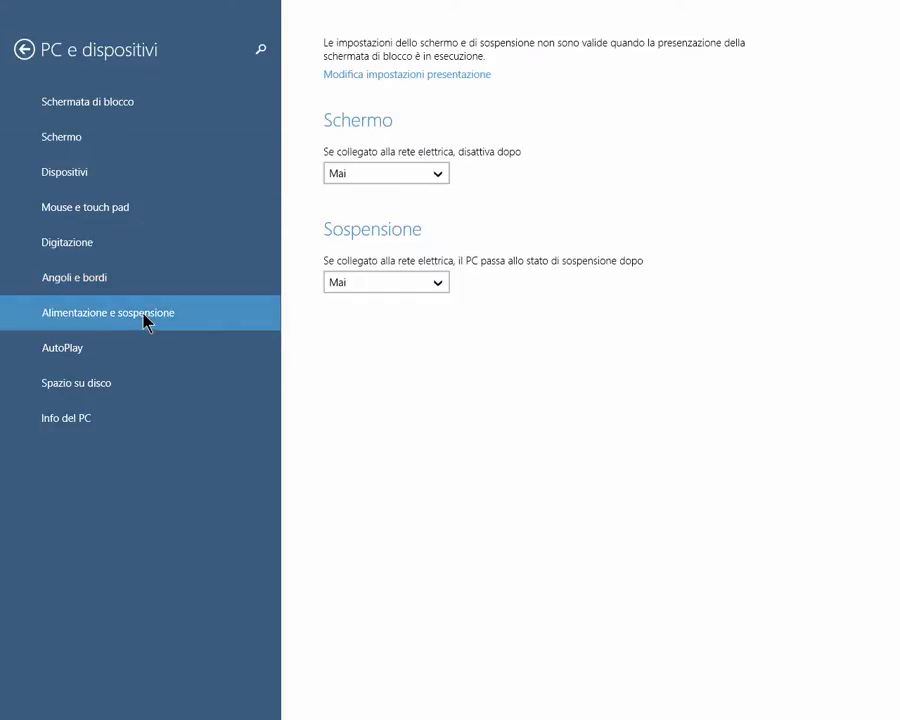
click(434, 180)
click(436, 183)
click(442, 178)
click(408, 263)
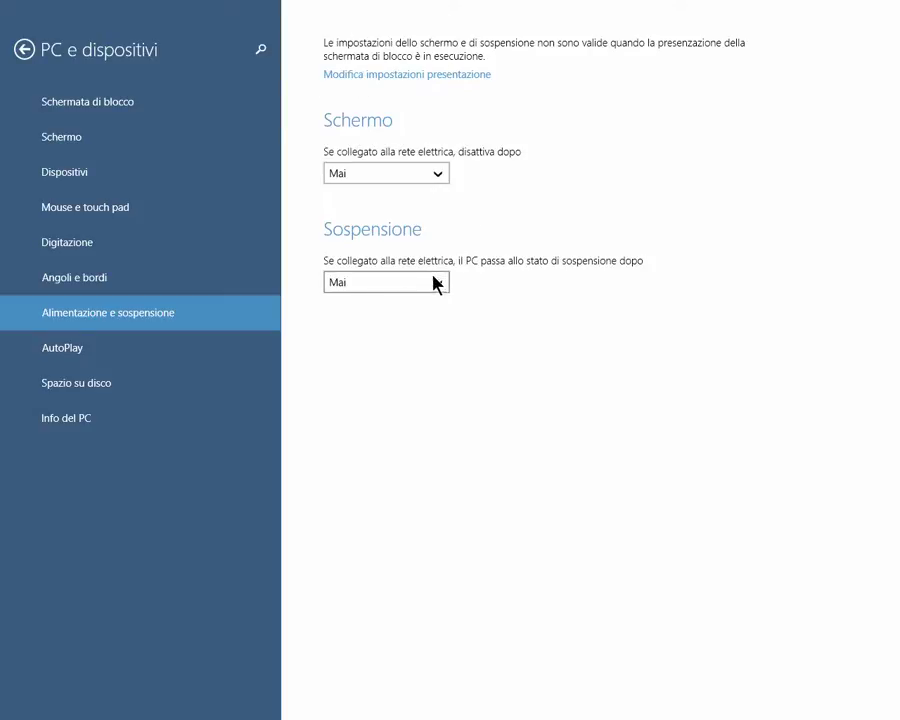
click(434, 282)
click(430, 288)
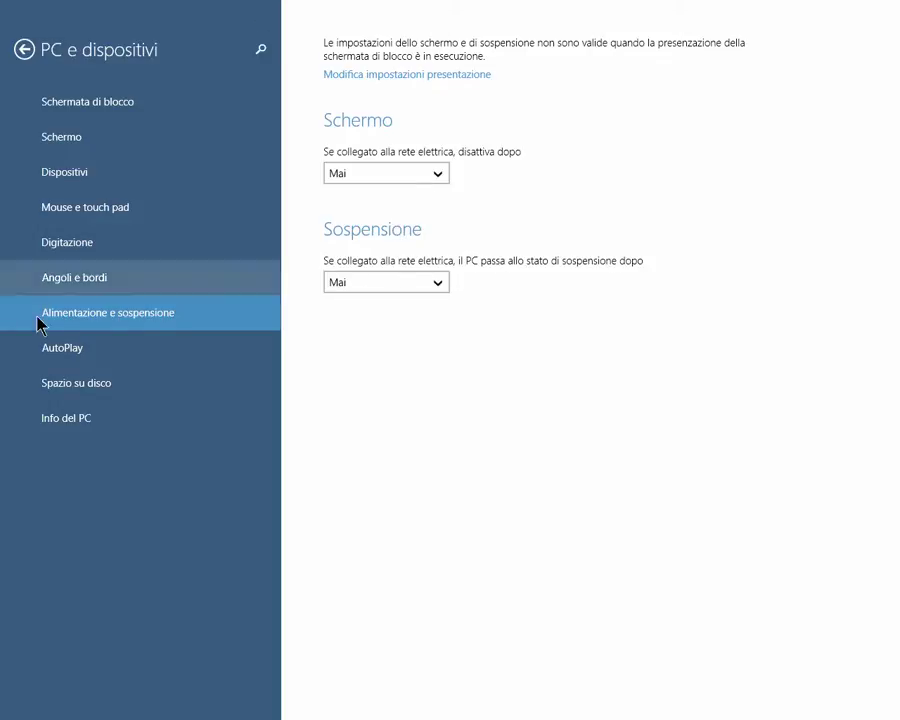
Open the AutoPlay settings and switch "Usa AutoPlay per tutti i supporti e i dispositivi" on and back off.
click(52, 357)
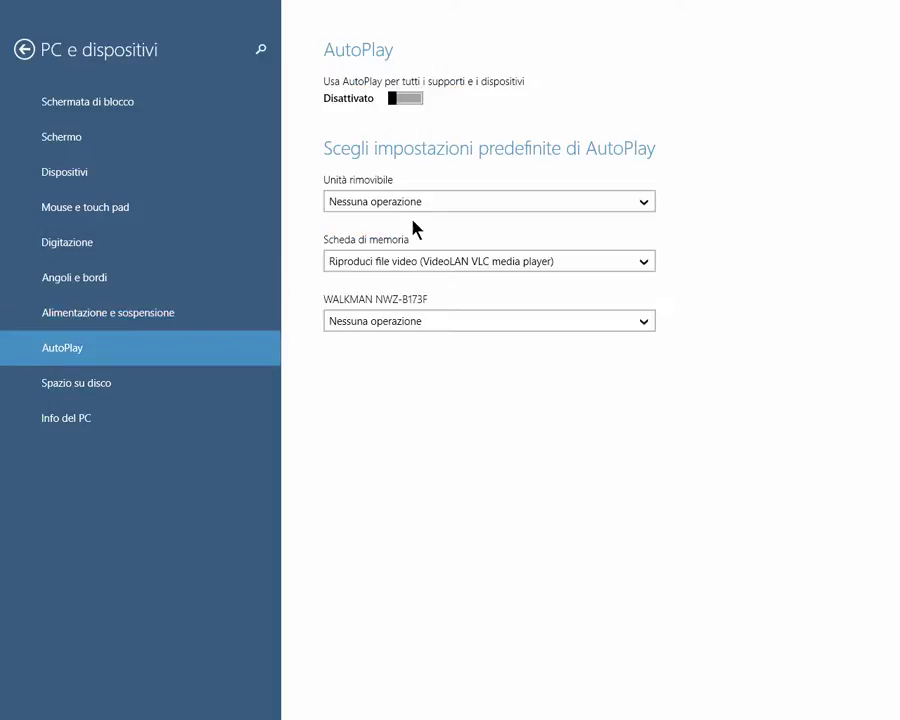
click(407, 101)
click(407, 100)
Examine the default AutoPlay actions offered for Unità rimovibile and the WALKMAN NWZ-B173F, keeping Nessuna operazione.
click(645, 208)
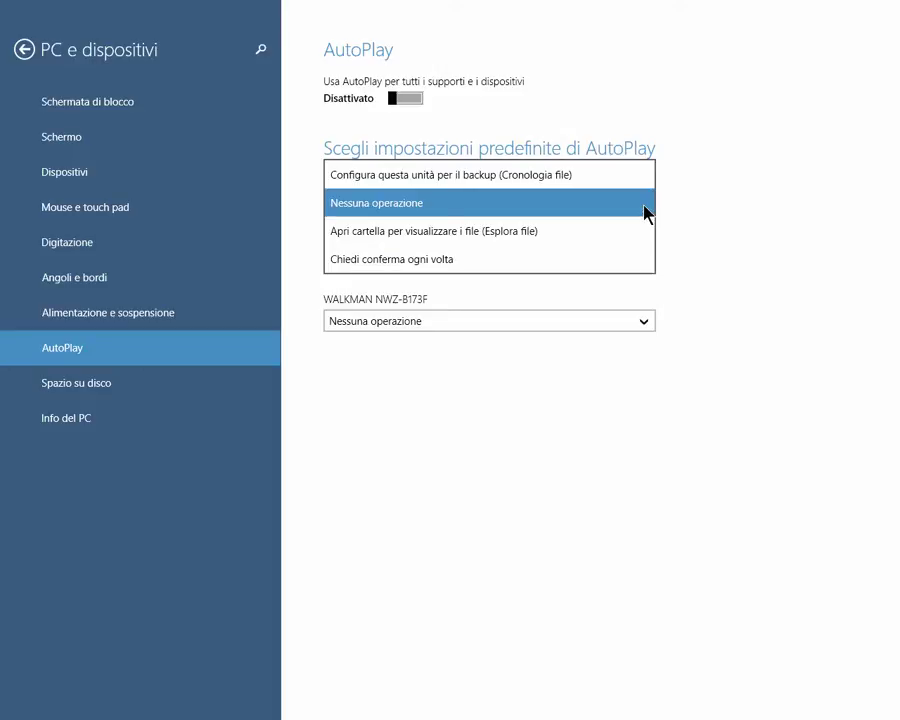
click(645, 208)
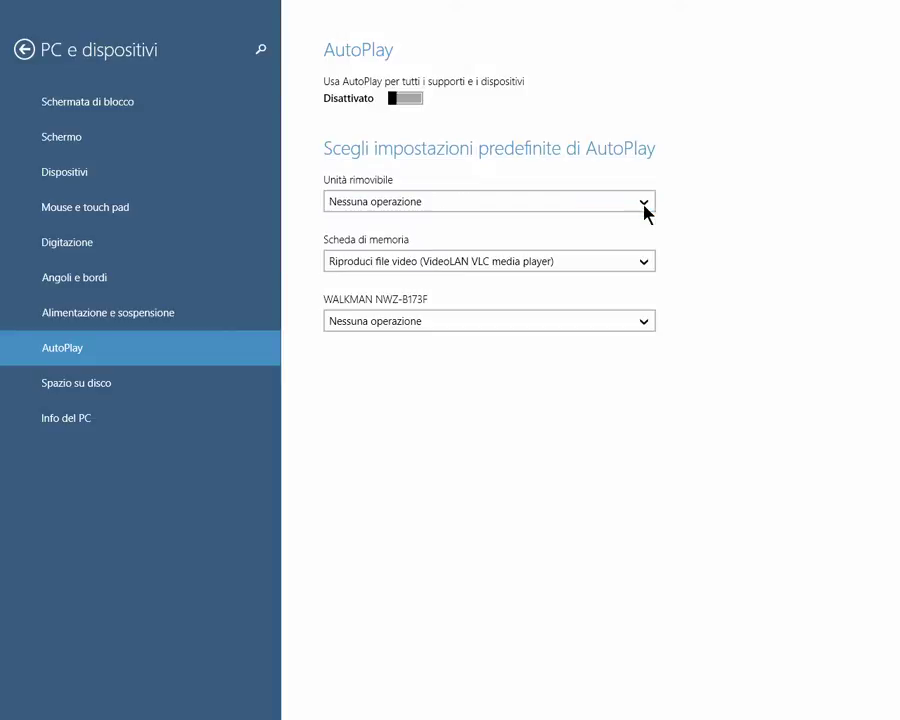
click(646, 320)
click(648, 324)
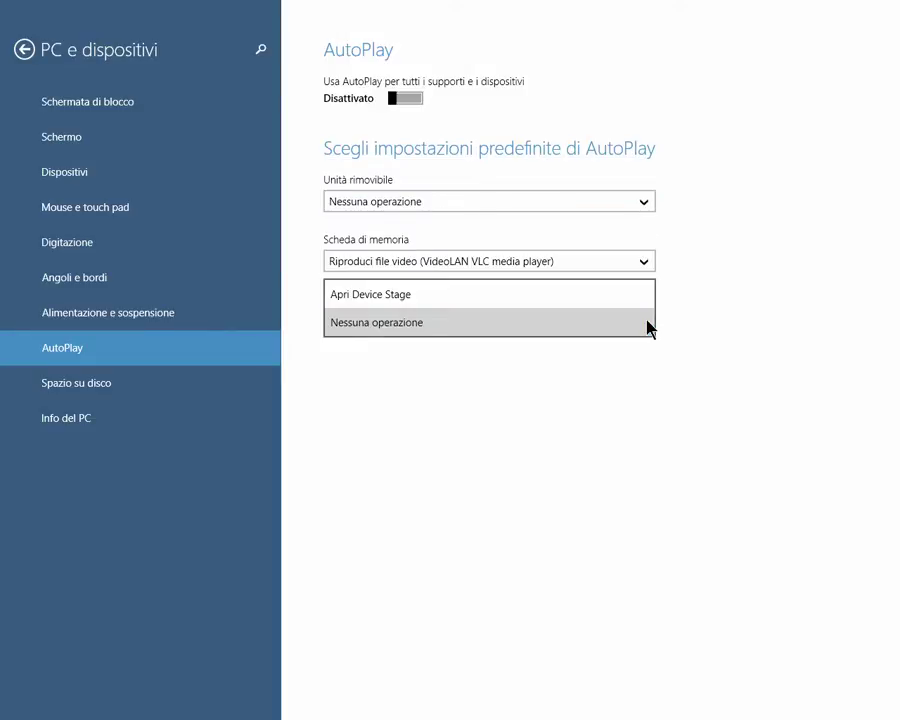
Review the Spazio su disco and Info del PC pages, and return to the main Impostazioni PC page.
click(66, 390)
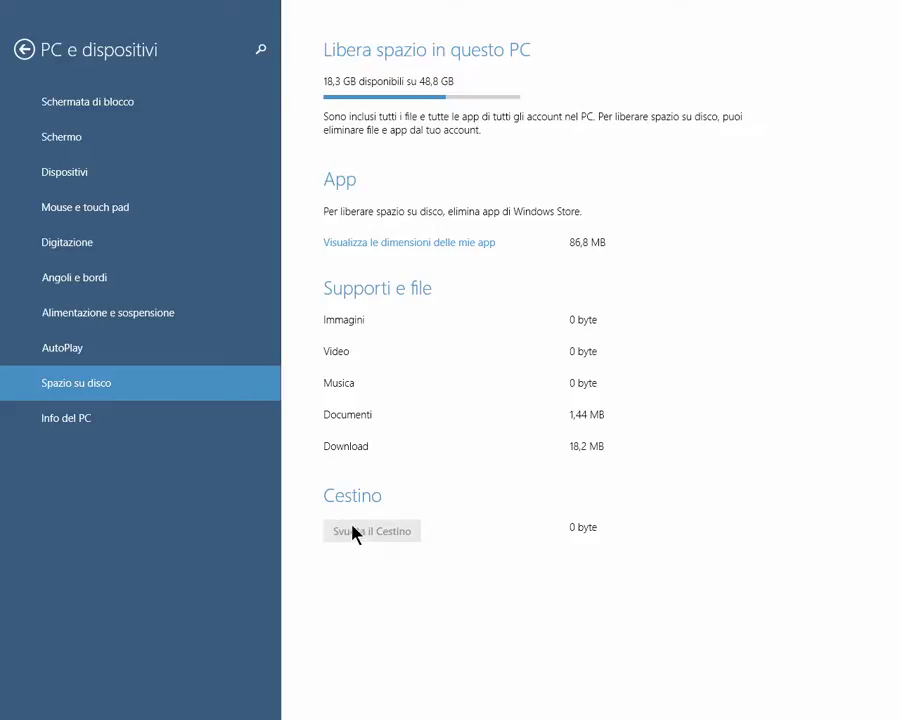
click(57, 427)
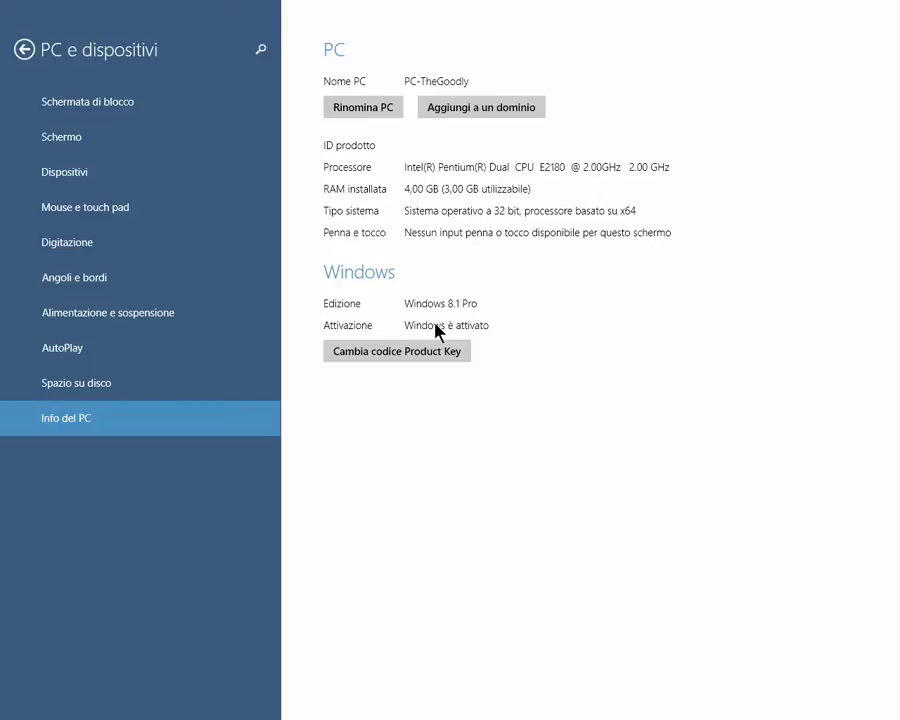
click(20, 55)
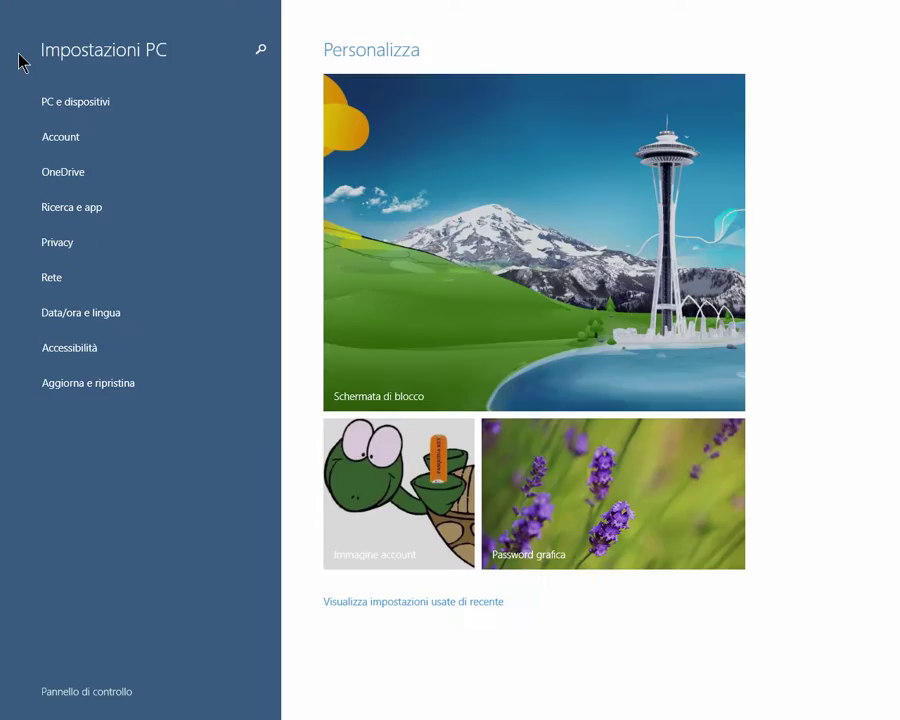